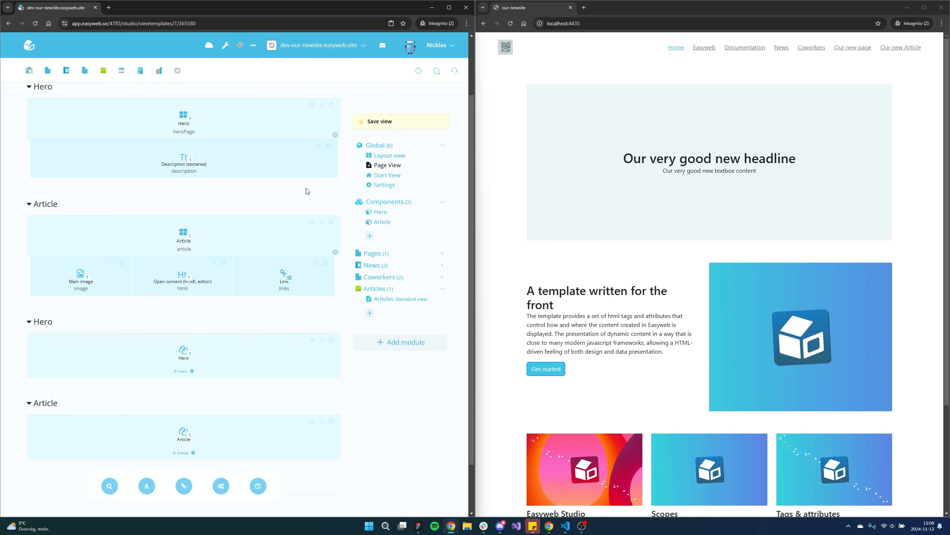
# Open "Our new page" for editing from the site's list of pages.
pyautogui.scroll(3, 307, 191)
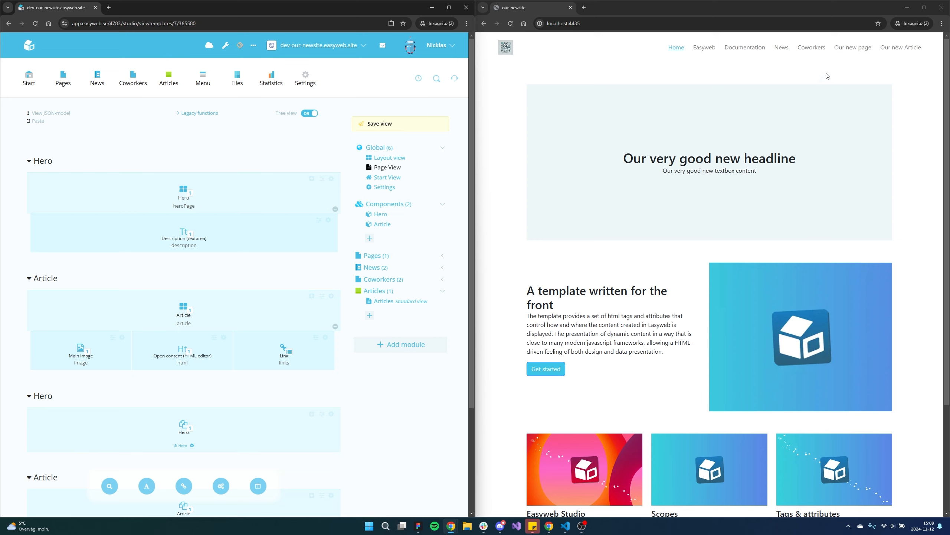
pyautogui.click(67, 85)
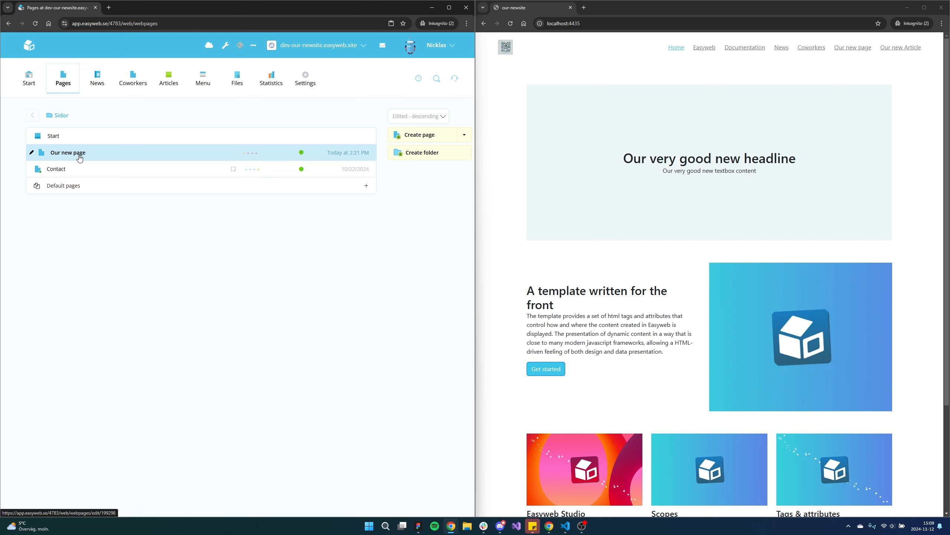
pyautogui.click(79, 157)
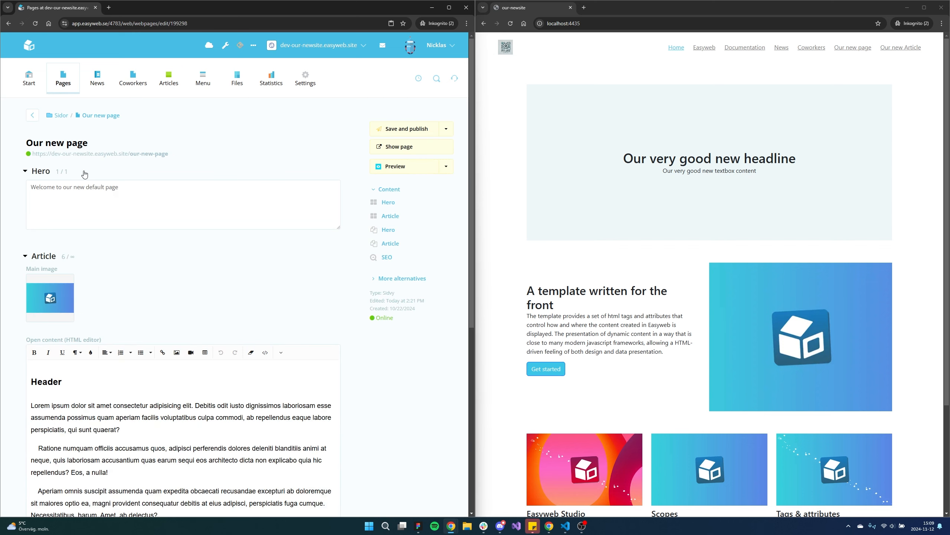
# Expand the empty Hero and Article component sections below the page's existing article content.
pyautogui.moveTo(135, 189); pyautogui.dragTo(36, 190)
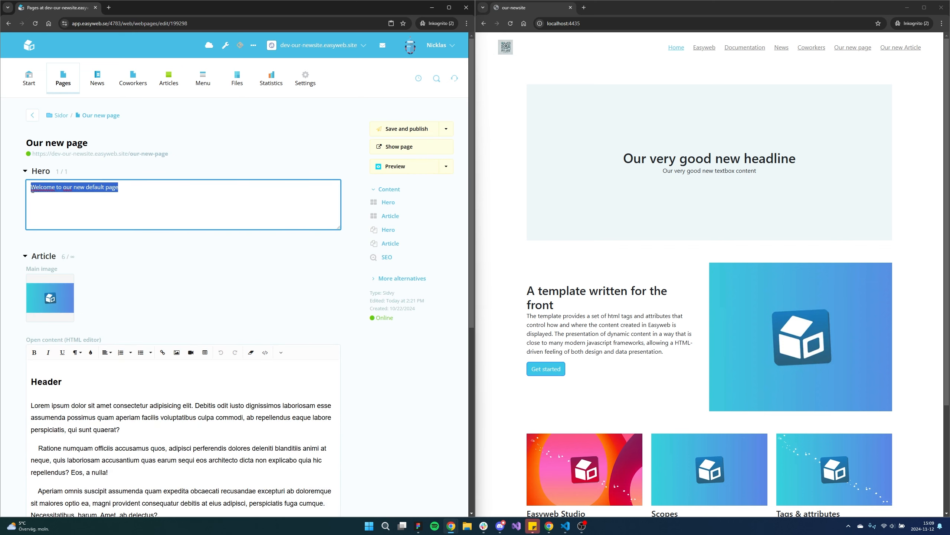
pyautogui.click(140, 210)
pyautogui.scroll(-4, 139, 244)
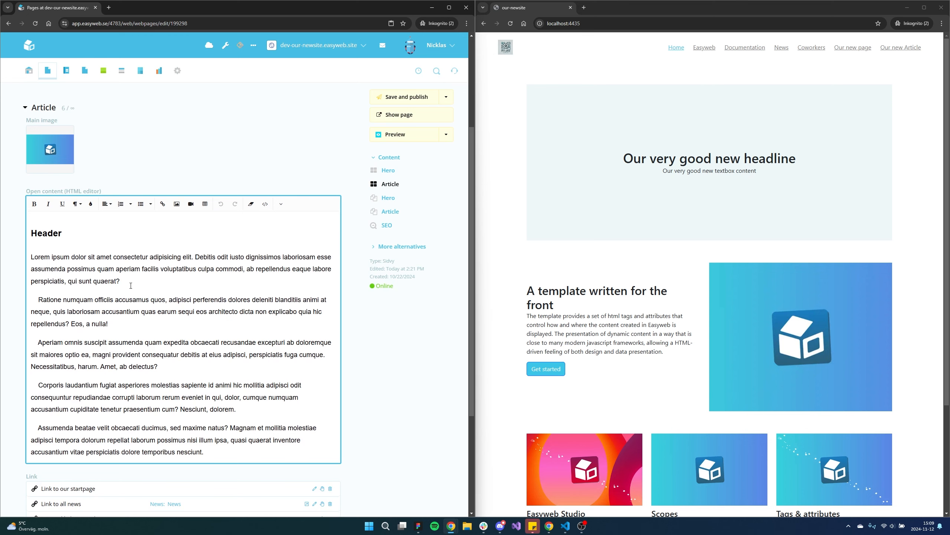
pyautogui.scroll(-4, 131, 285)
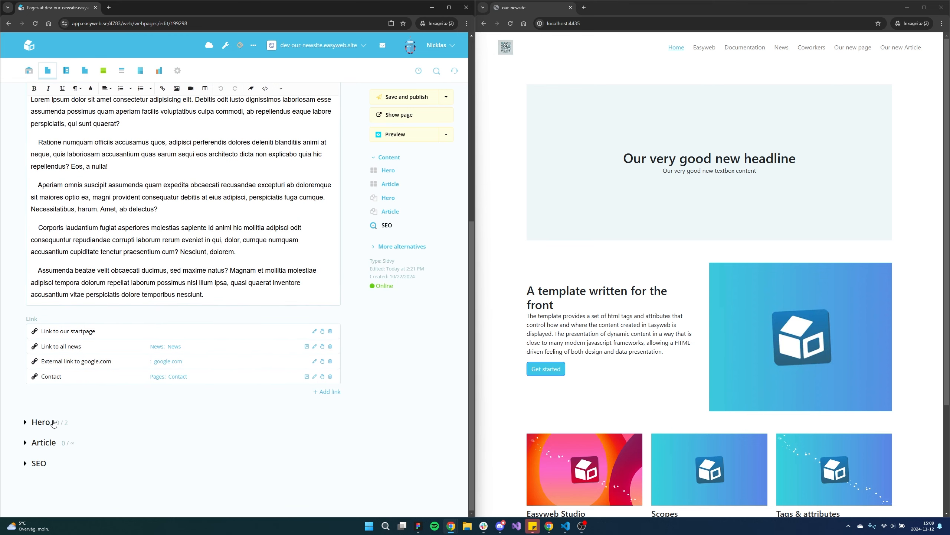
pyautogui.click(54, 422)
pyautogui.click(52, 420)
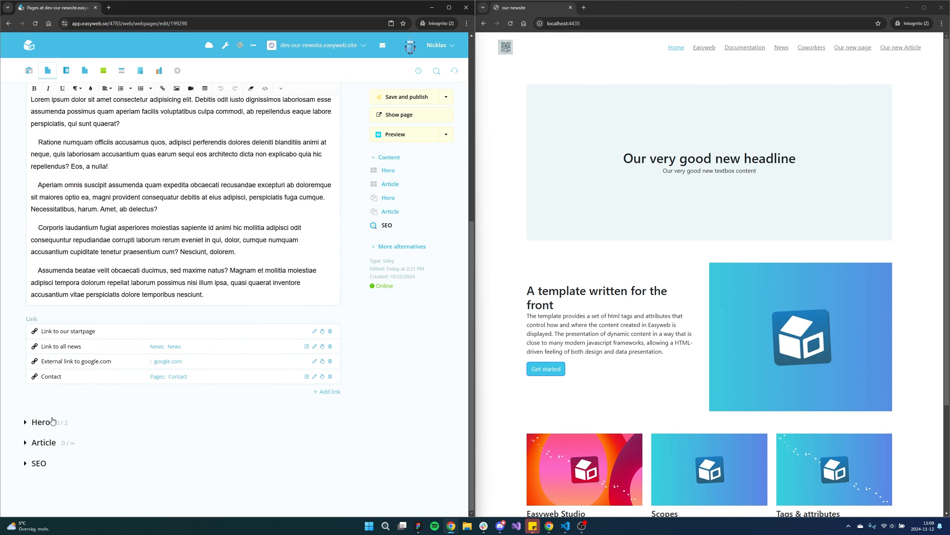
pyautogui.click(55, 443)
pyautogui.scroll(-5, 56, 412)
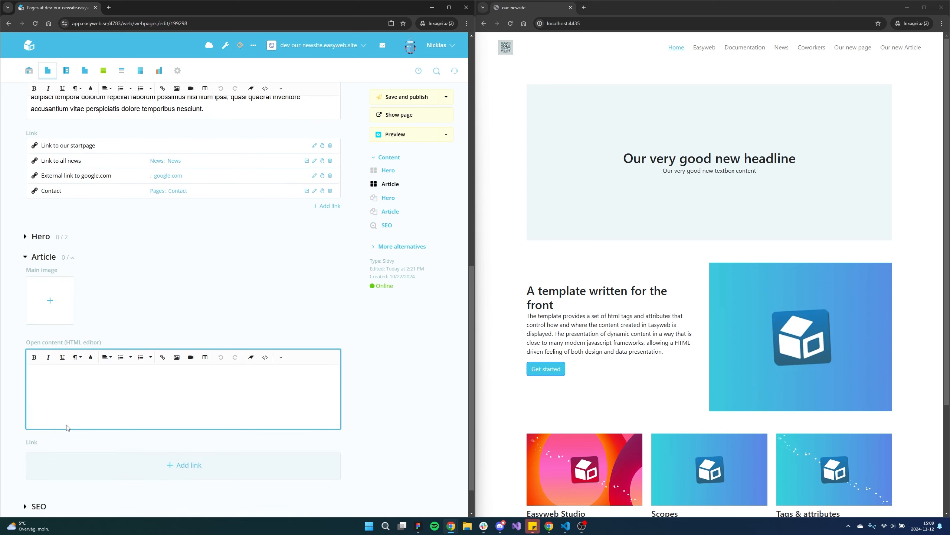
pyautogui.scroll(3, 58, 387)
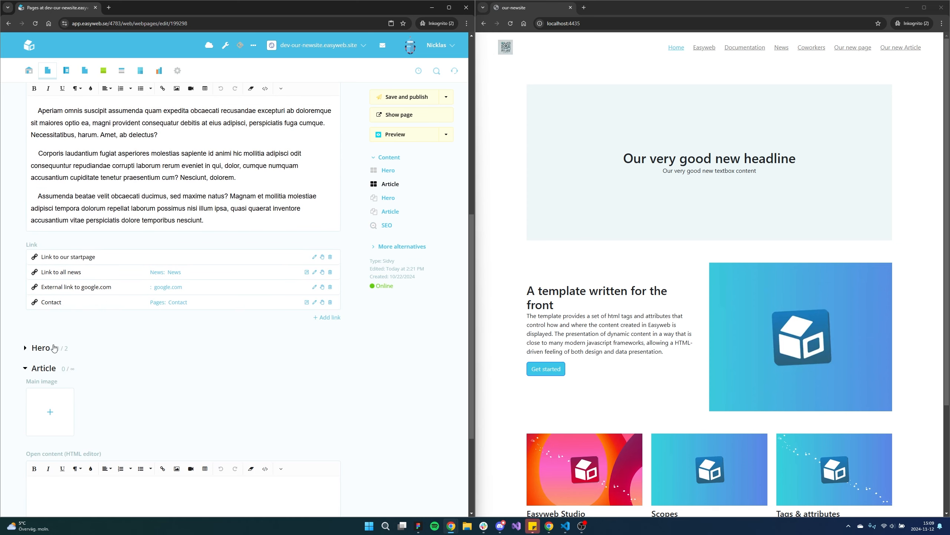
pyautogui.click(54, 348)
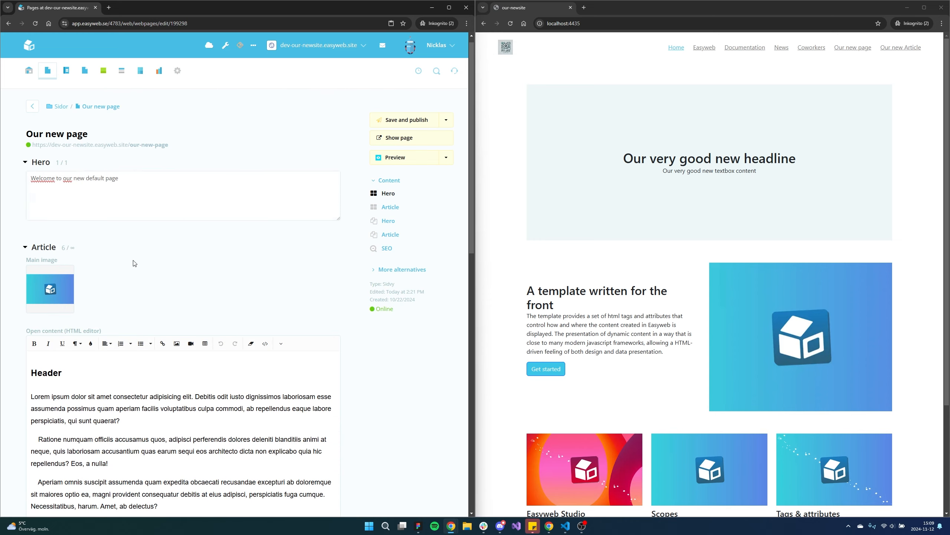
# Copy the text "Welcome to our new default page" from the first Hero section into the empty Hero component.
pyautogui.moveTo(141, 180); pyautogui.dragTo(10, 185)
pyautogui.hotkey('ctrl', 'c')
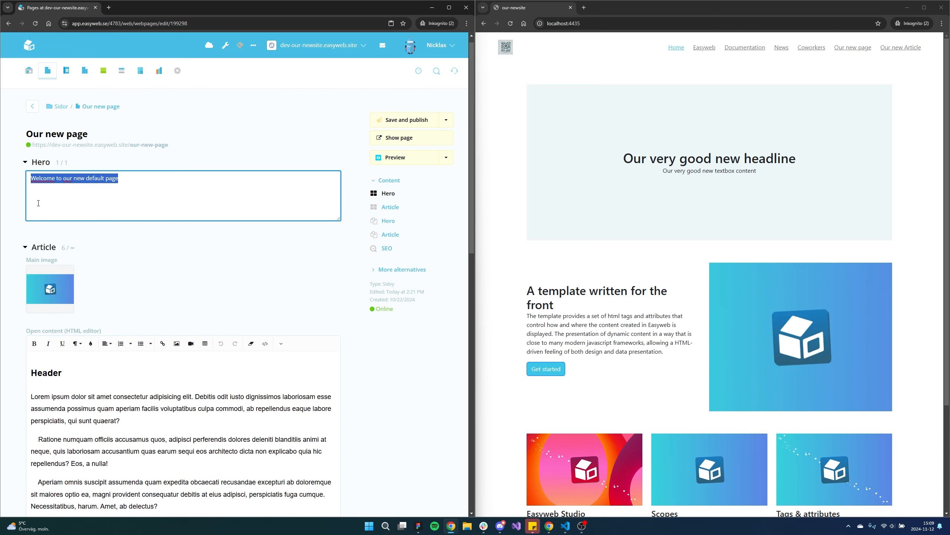
pyautogui.scroll(-10, 101, 198)
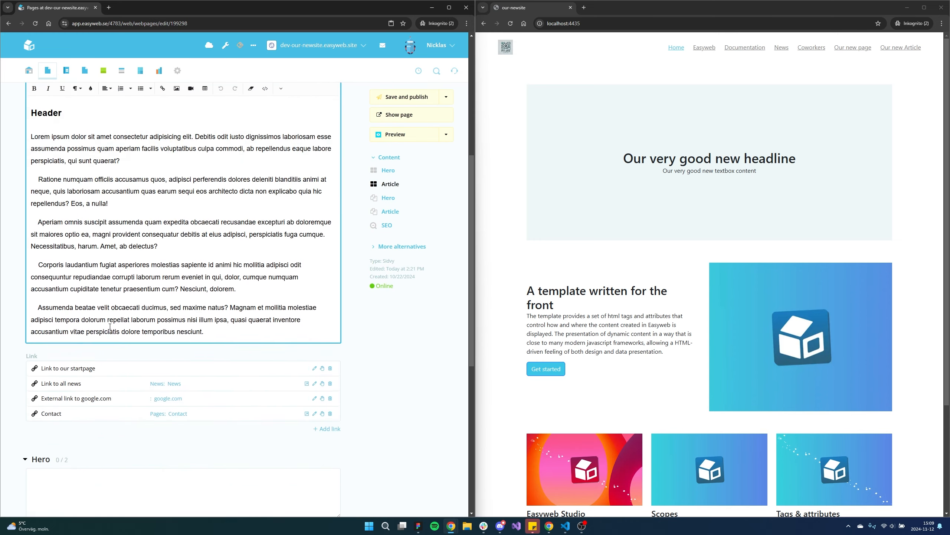
pyautogui.click(94, 343)
pyautogui.hotkey('ctrl', 'v')
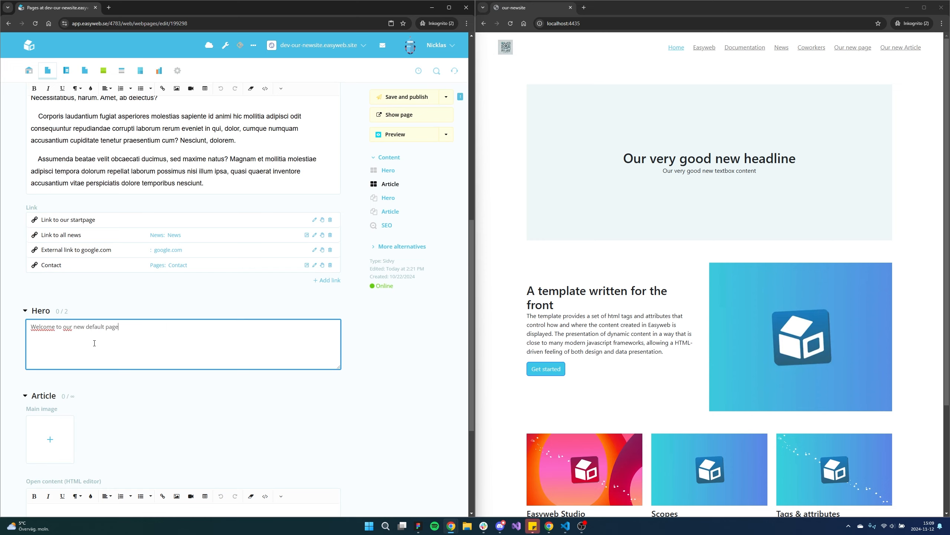
# Copy all the open content of the first Article section into the HTML editor of the empty Article component.
pyautogui.scroll(3, 150, 262)
pyautogui.click(229, 294)
pyautogui.hotkey('ctrl', 'a')
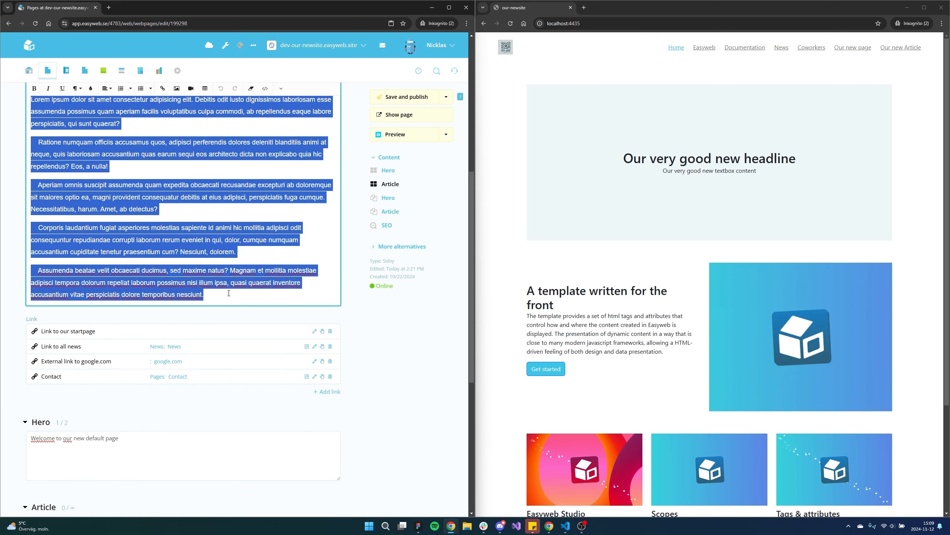
pyautogui.scroll(-7, 224, 296)
pyautogui.click(177, 344)
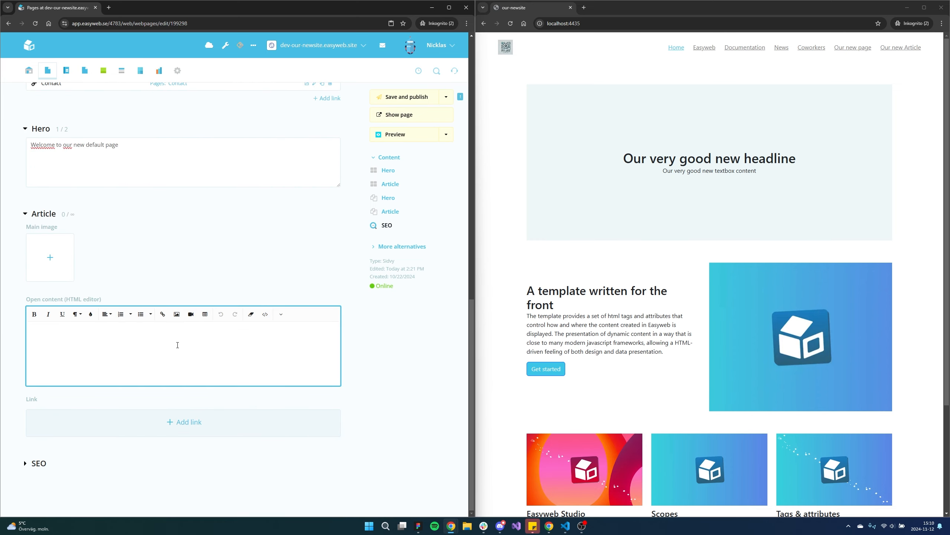
pyautogui.hotkey('ctrl', 'v')
# Set the image "ew" as the main image of the second Article section.
pyautogui.scroll(3, 127, 262)
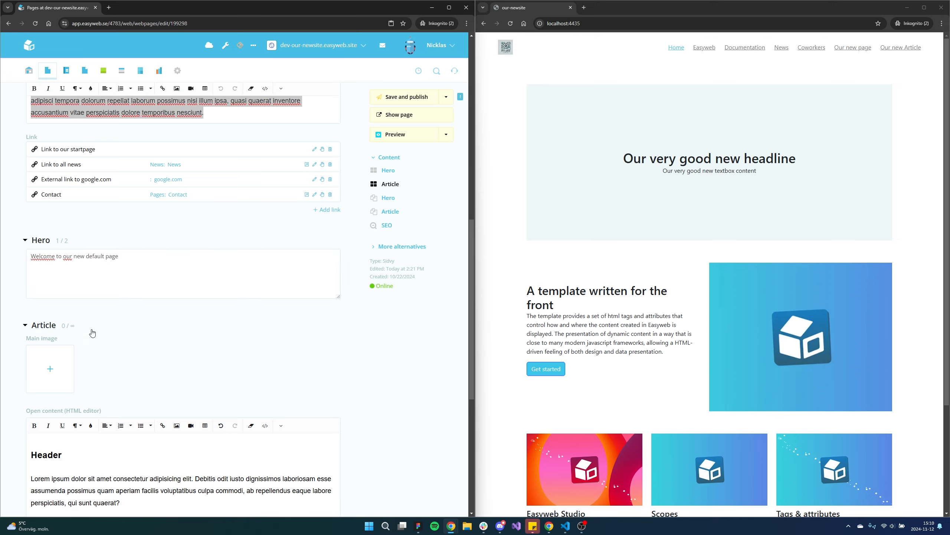
pyautogui.scroll(3, 92, 333)
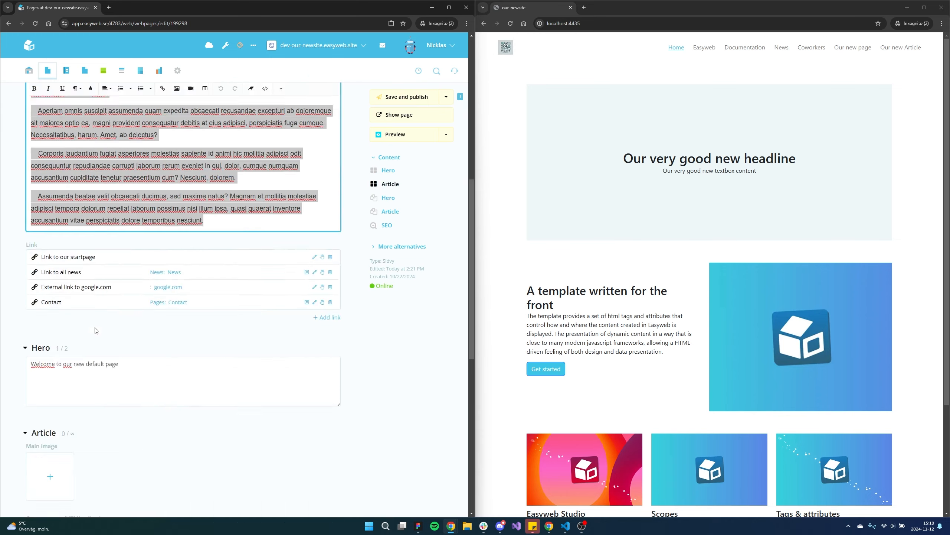
pyautogui.scroll(-6, 95, 330)
pyautogui.click(57, 266)
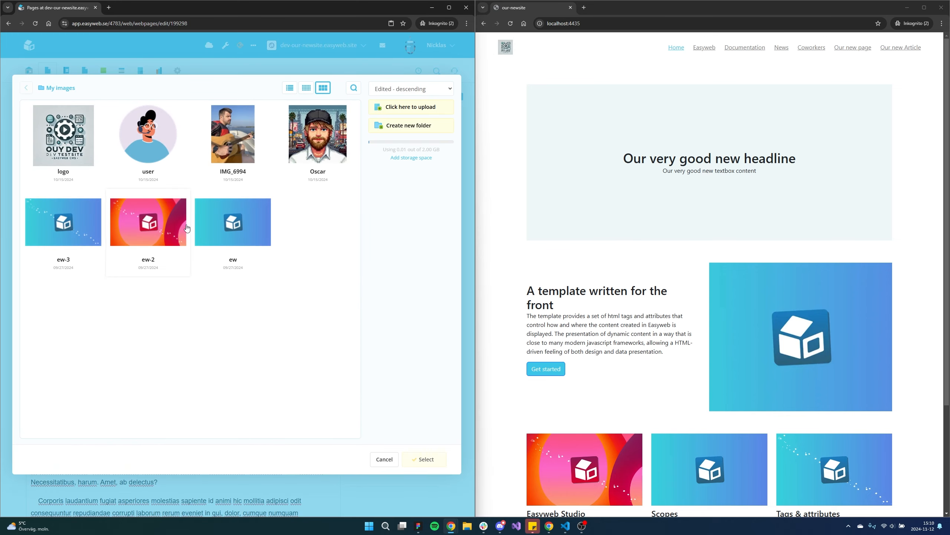
pyautogui.click(273, 228)
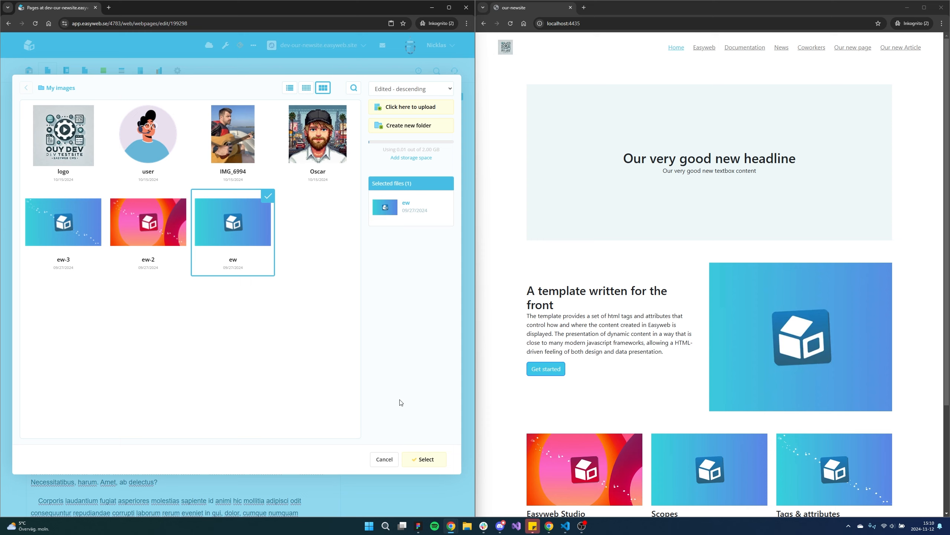
pyautogui.click(426, 458)
# Collapse the second Hero section and add a link to the start page in the second Article section.
pyautogui.scroll(-5, 104, 348)
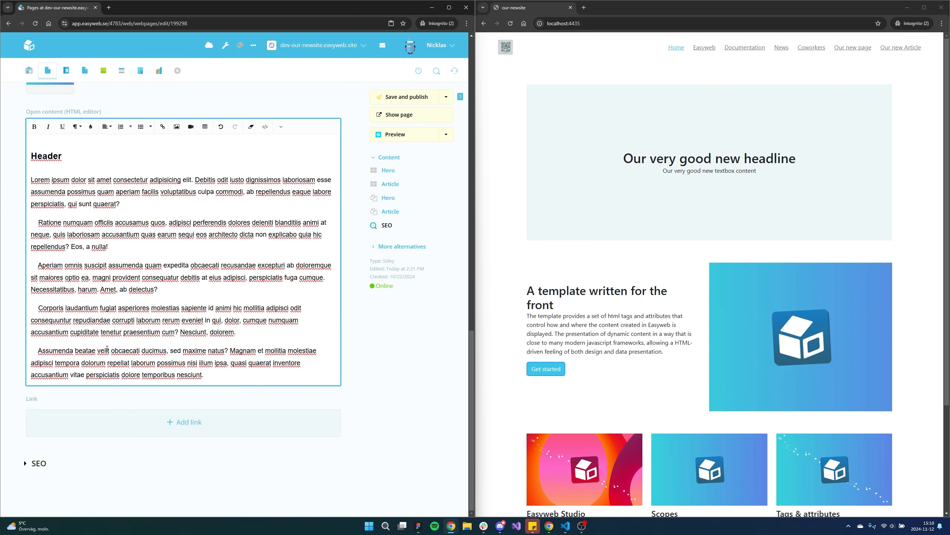
pyautogui.scroll(5, 118, 345)
pyautogui.click(47, 129)
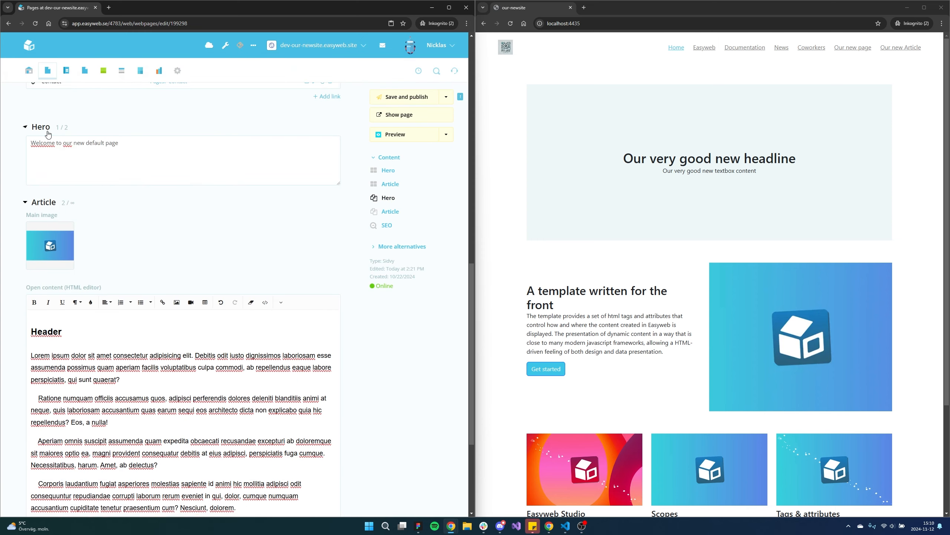
pyautogui.scroll(3, 103, 190)
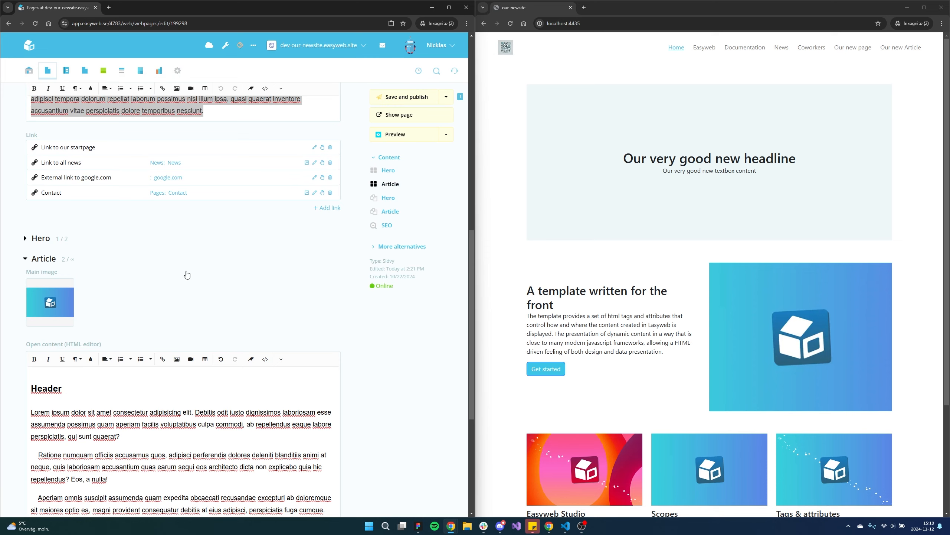
pyautogui.scroll(-6, 186, 271)
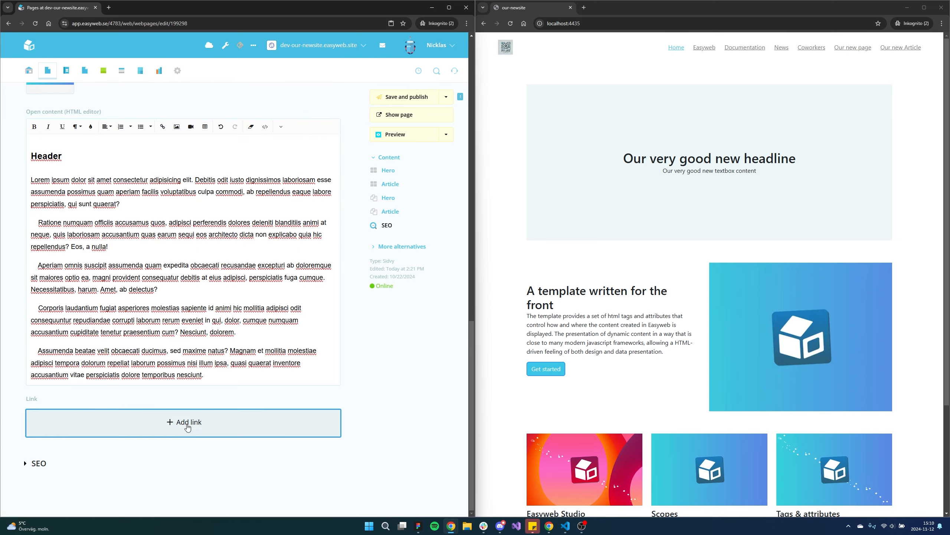
pyautogui.click(189, 422)
pyautogui.click(45, 214)
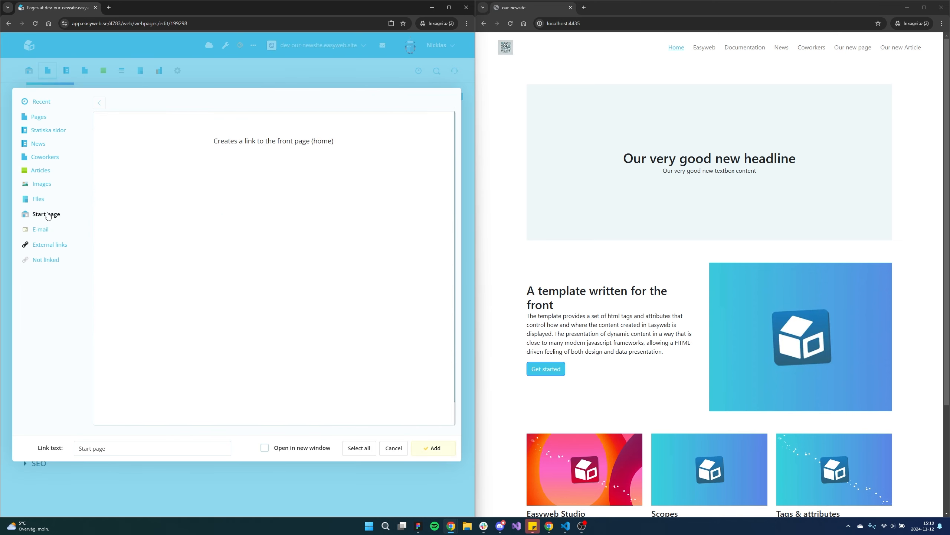
pyautogui.click(418, 452)
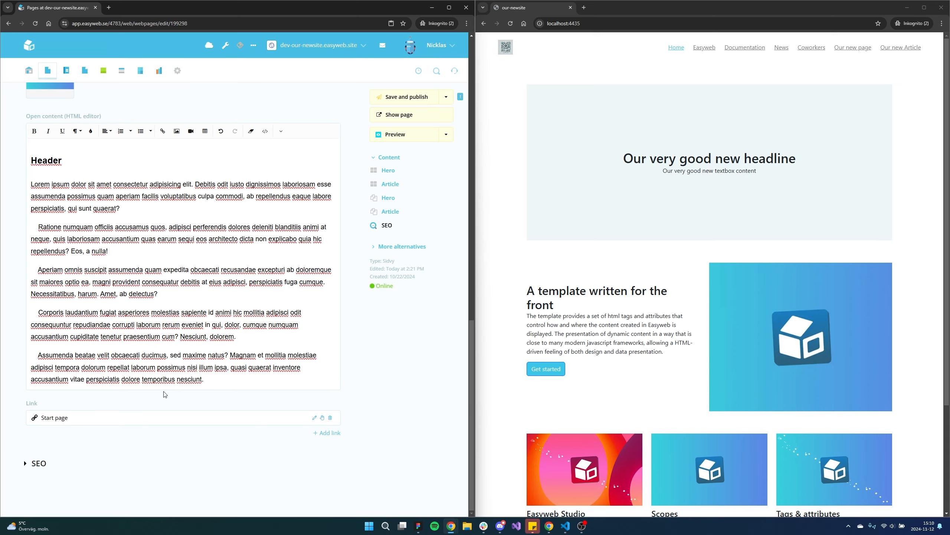
# Add a link to the News folder in the second Article section.
pyautogui.scroll(5, 164, 394)
pyautogui.scroll(-4, 148, 293)
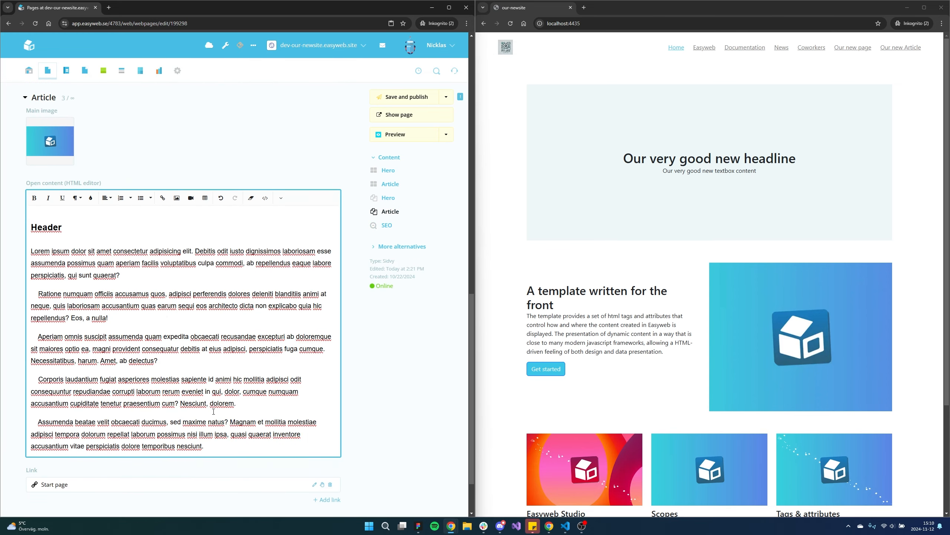
pyautogui.scroll(-2, 213, 411)
pyautogui.click(327, 434)
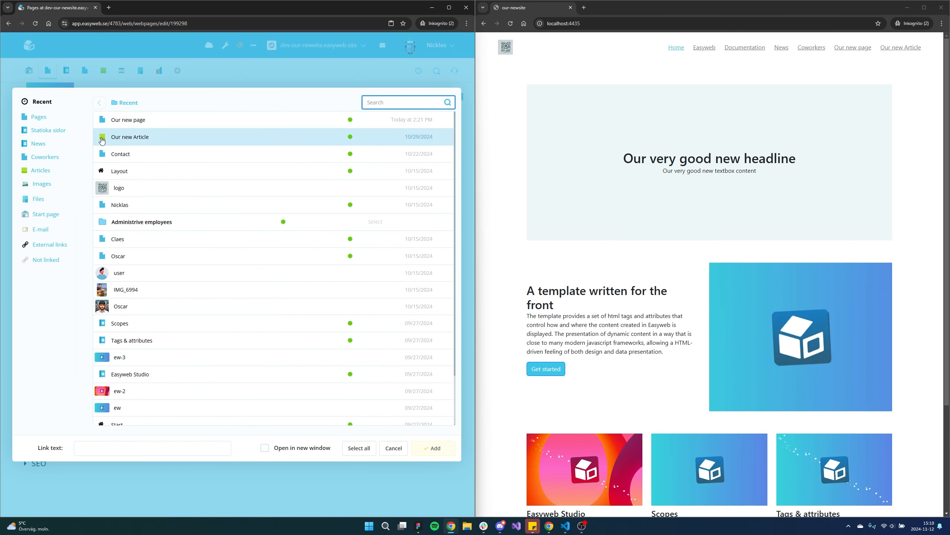
pyautogui.click(39, 143)
pyautogui.click(390, 124)
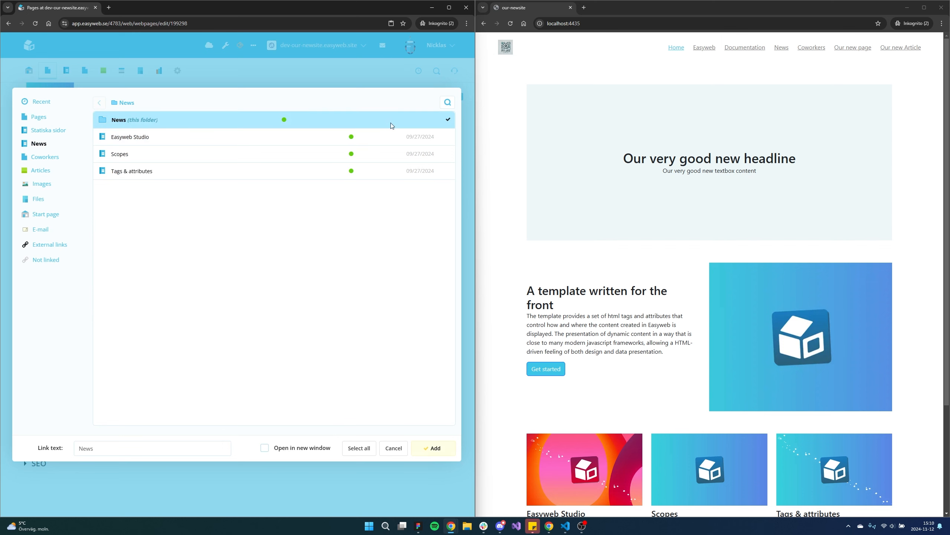
pyautogui.click(433, 448)
# Add a link to the coworkers folder "This is our new coworkers module" in the second Article section.
pyautogui.click(325, 450)
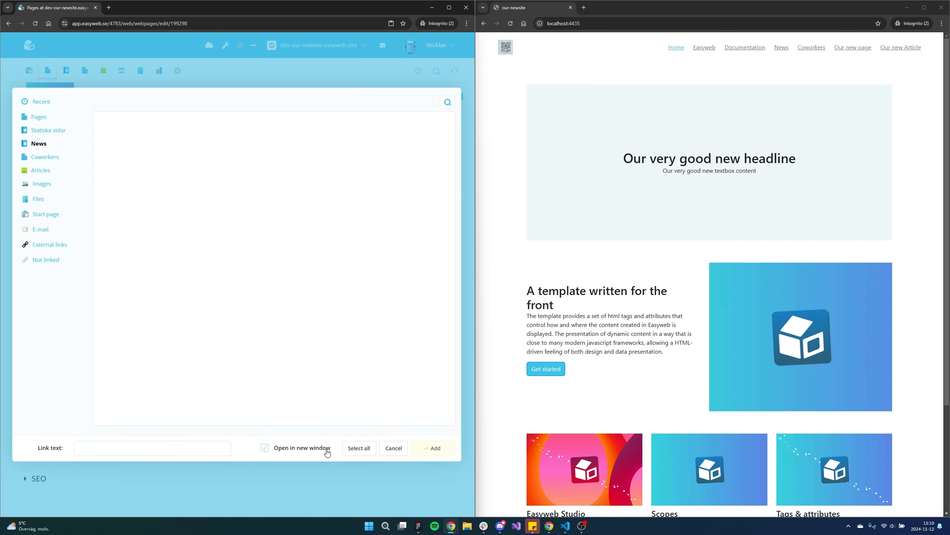
pyautogui.click(45, 157)
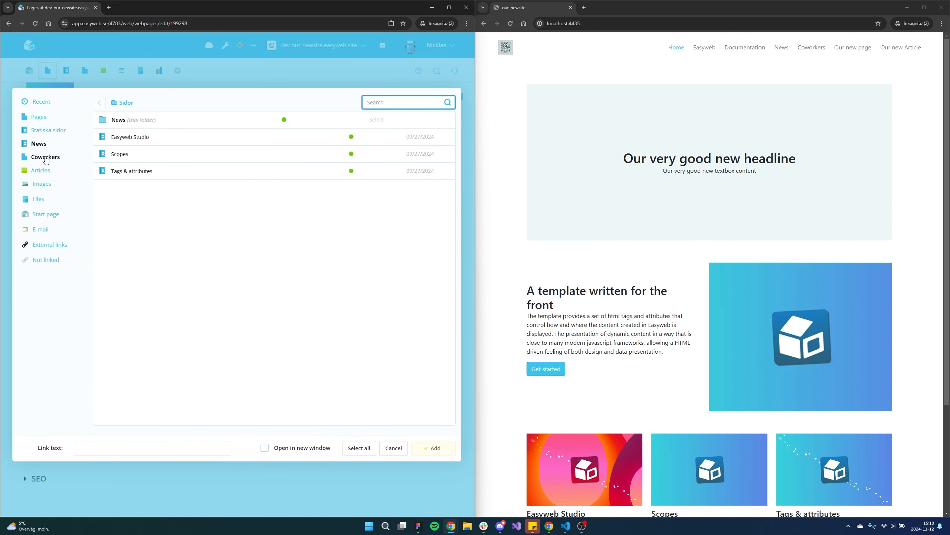
pyautogui.click(388, 121)
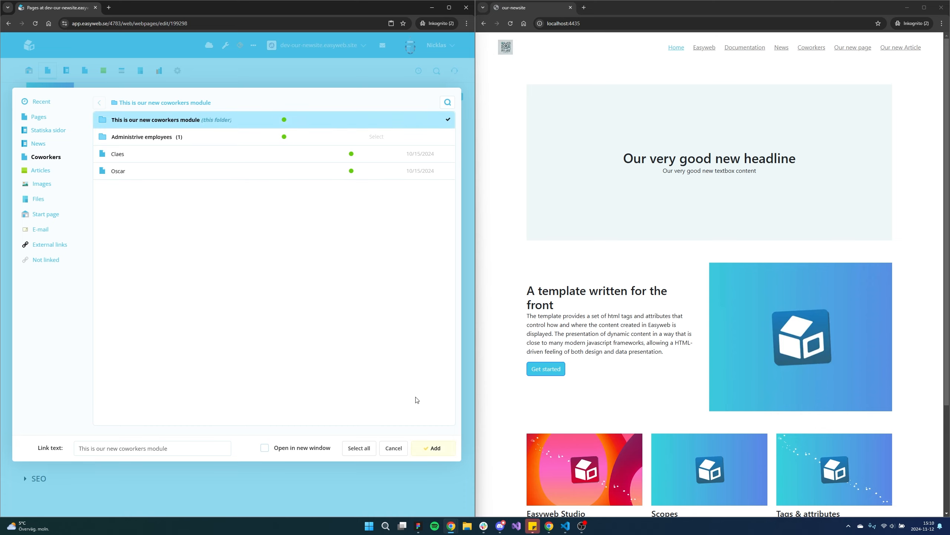
pyautogui.click(432, 448)
# Add a link to the Contact page in the second Article section.
pyautogui.scroll(5, 189, 422)
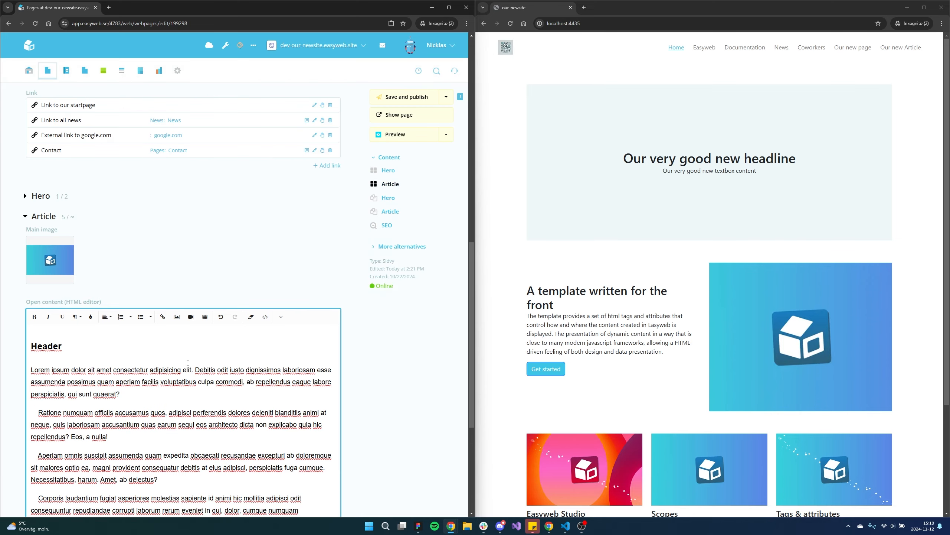
pyautogui.scroll(-5, 187, 357)
pyautogui.click(325, 463)
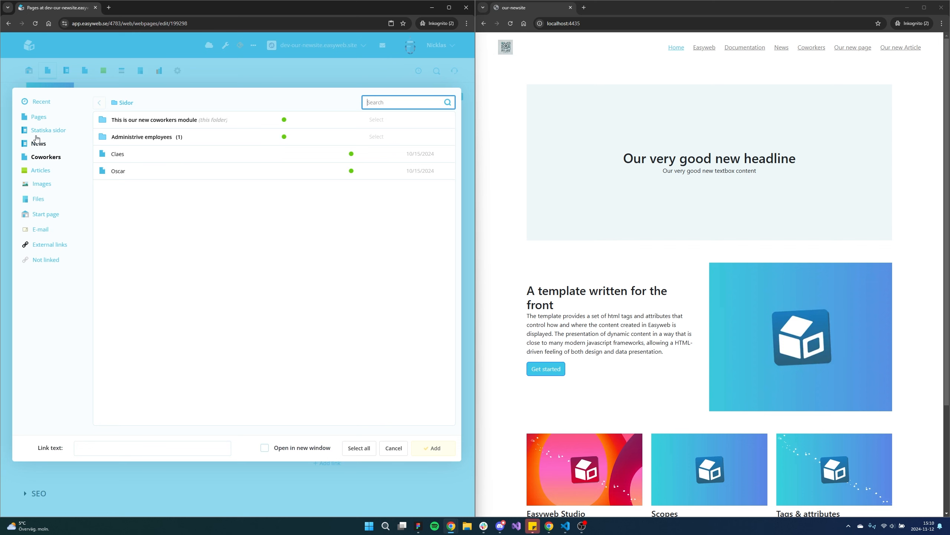
pyautogui.click(39, 117)
pyautogui.click(135, 124)
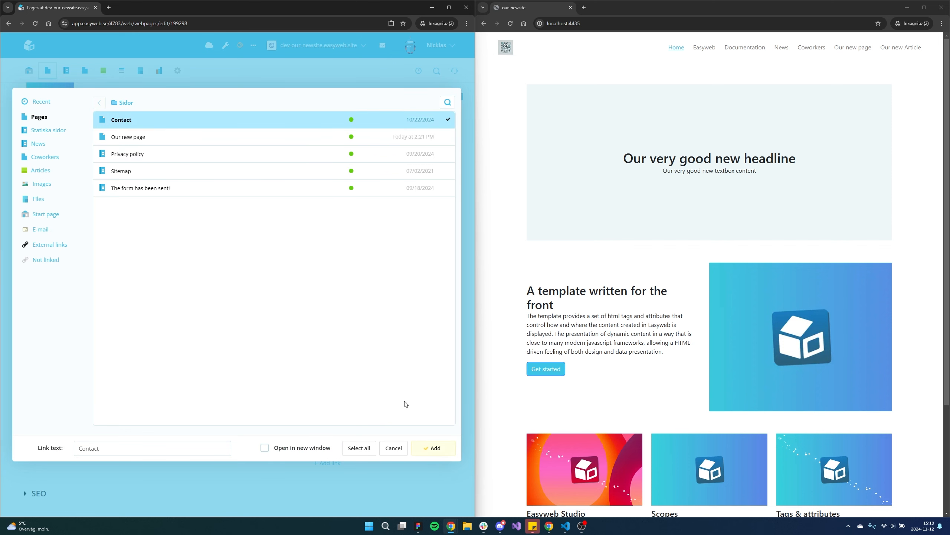
pyautogui.click(434, 449)
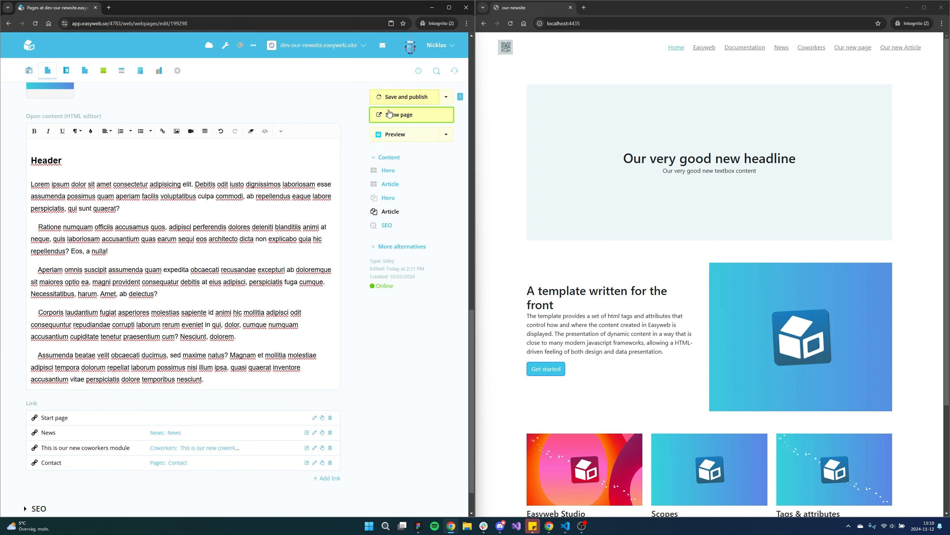
# Compare the original Hero and Article content of "Our new page" with the content in its new Hero and Article sections.
pyautogui.moveTo(122, 188); pyautogui.dragTo(30, 188)
pyautogui.click(73, 204)
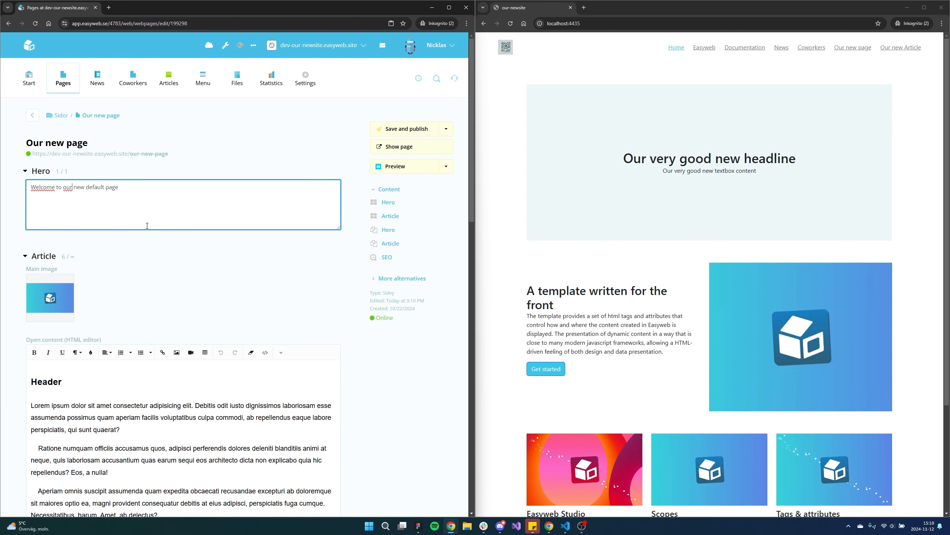
pyautogui.scroll(-5, 145, 220)
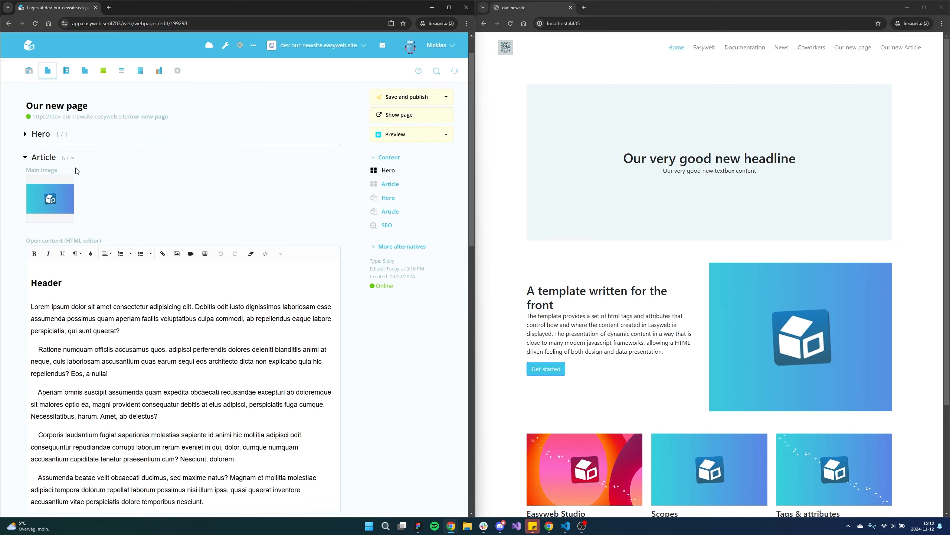
pyautogui.scroll(-4, 81, 224)
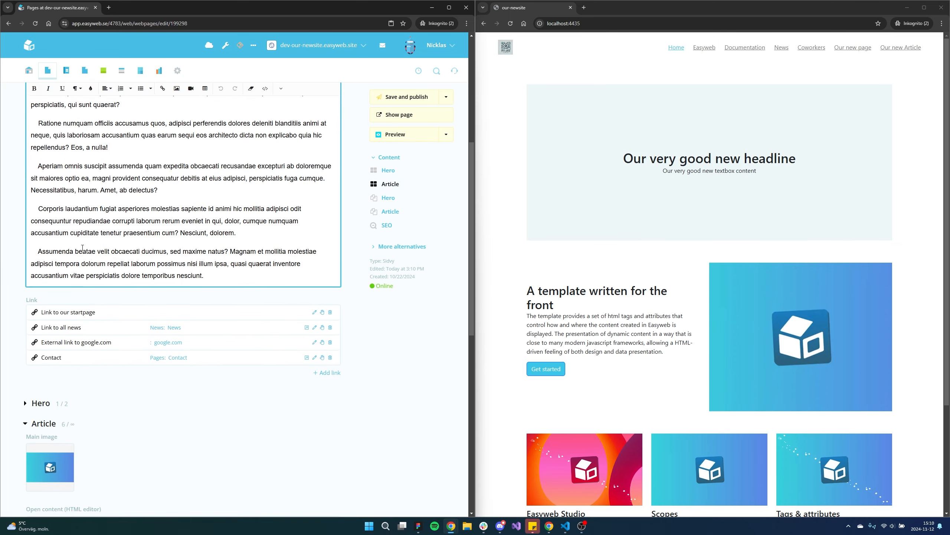
pyautogui.scroll(-7, 82, 248)
pyautogui.scroll(-4, 157, 327)
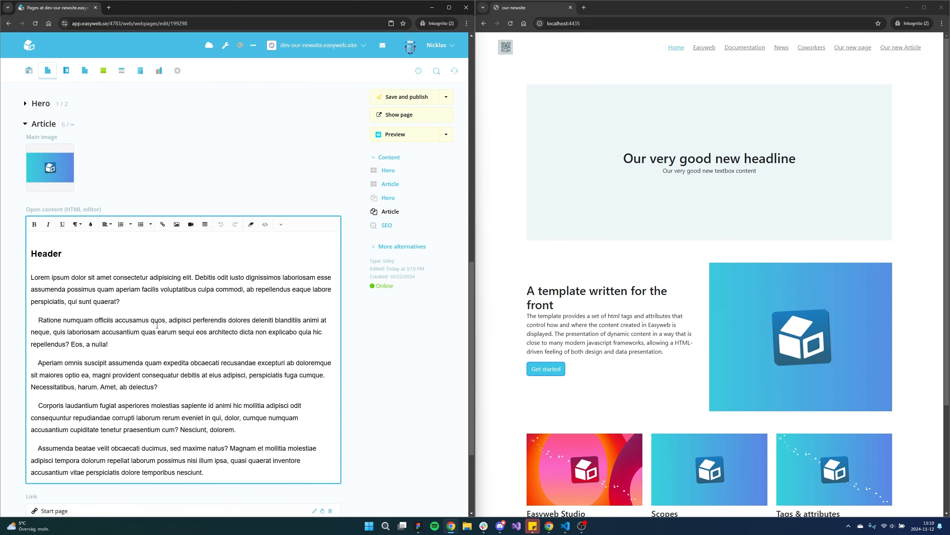
pyautogui.scroll(13, 157, 325)
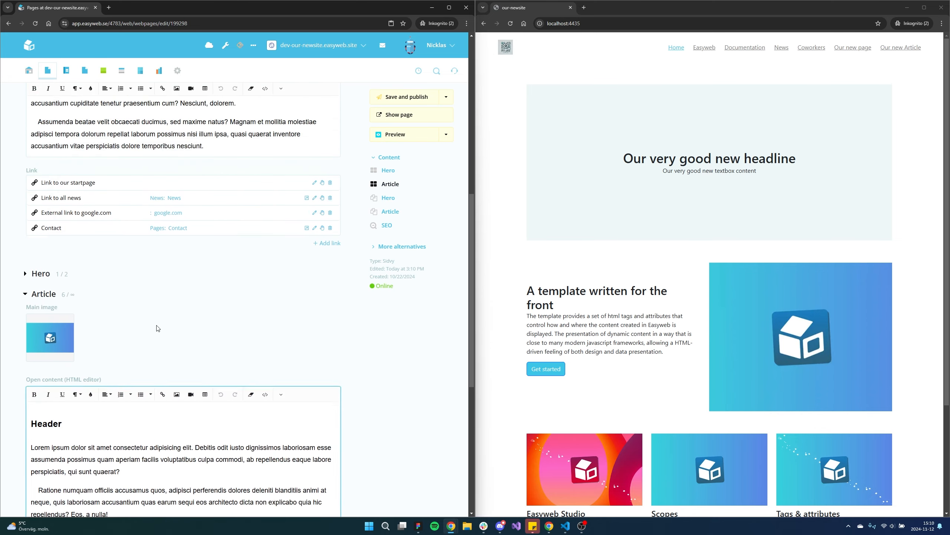
pyautogui.scroll(3, 157, 324)
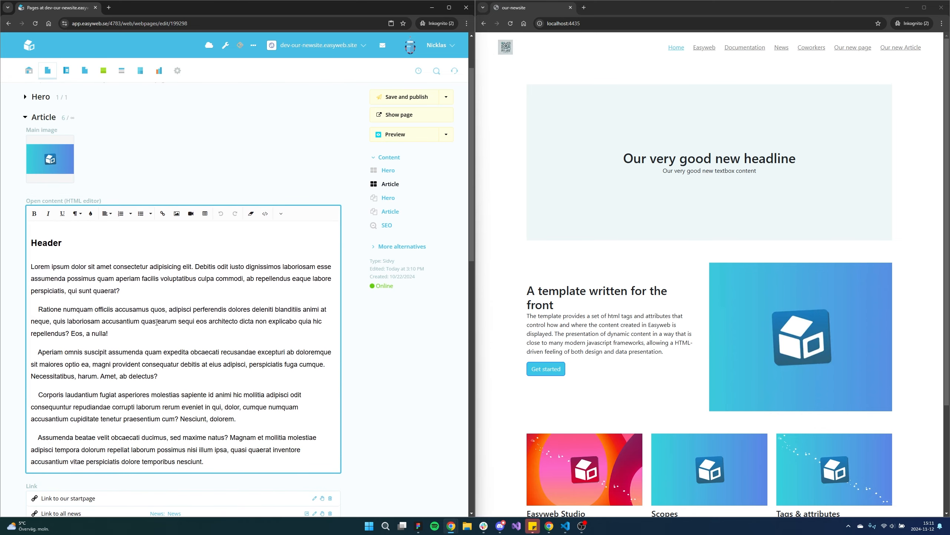
# Remove the original Hero and Article sections from the Page View, keeping the two mirrored ones, and save the view.
pyautogui.click(226, 47)
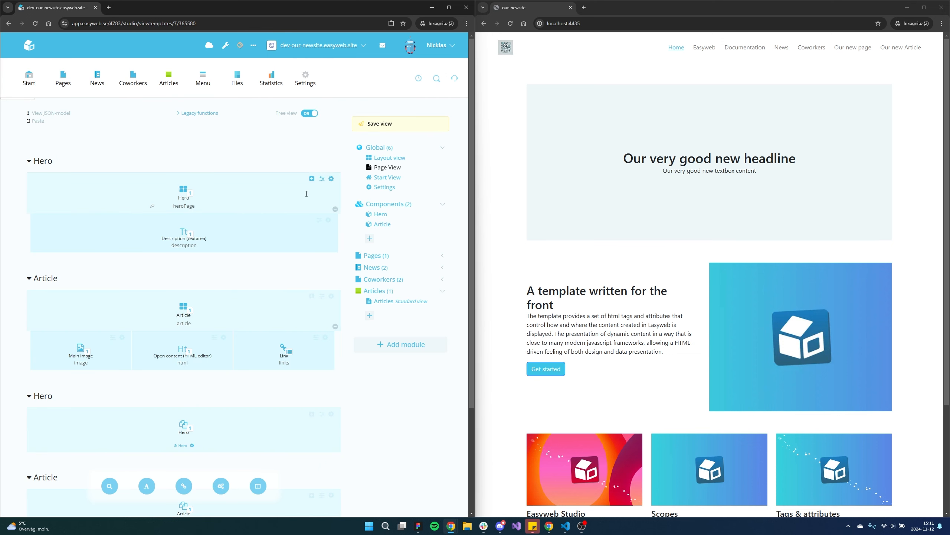
pyautogui.click(331, 179)
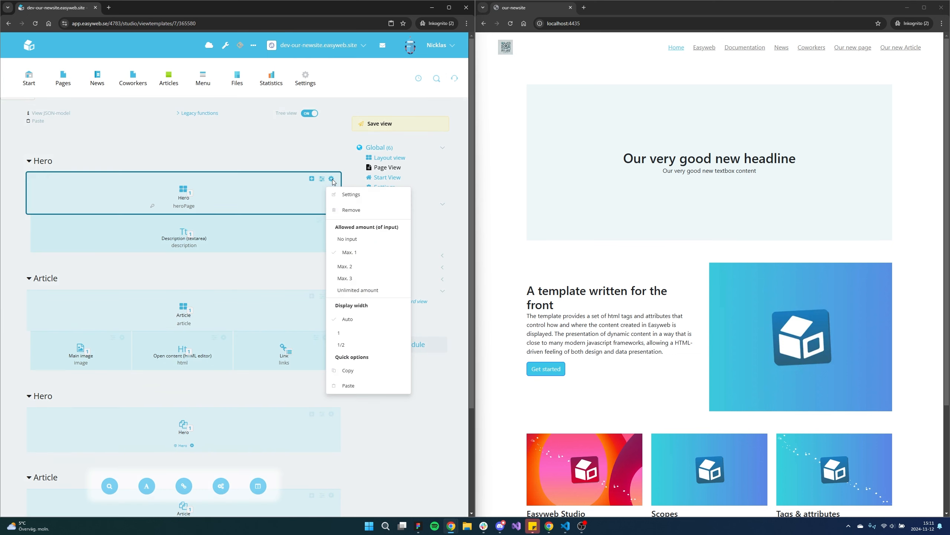
pyautogui.click(351, 211)
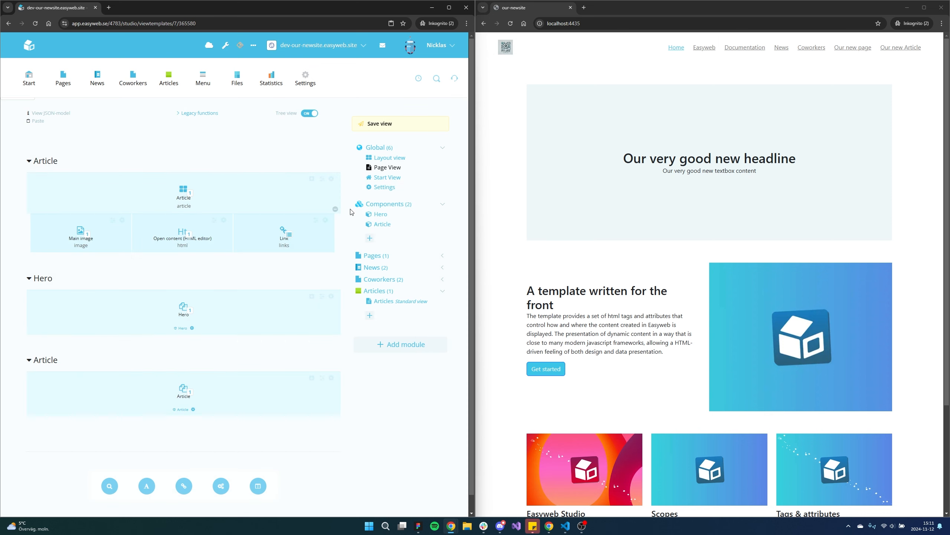
pyautogui.click(331, 179)
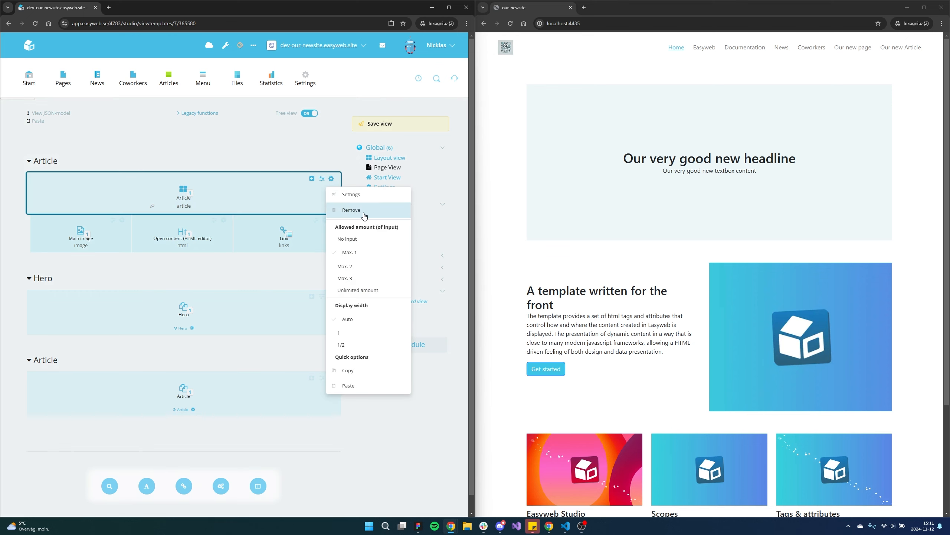
pyautogui.click(351, 210)
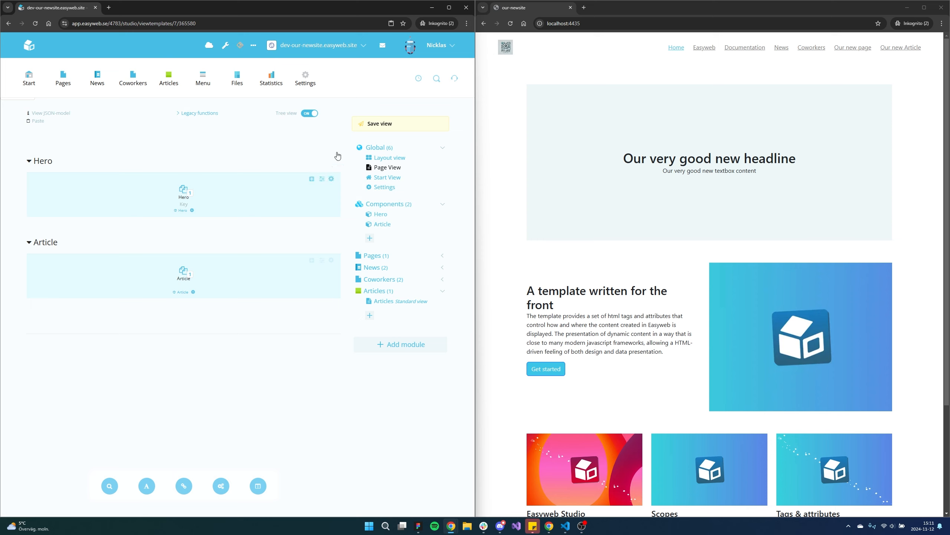
pyautogui.click(368, 124)
# Add two Mirror elements below the existing sections in the standard view of the Articles module.
pyautogui.click(386, 302)
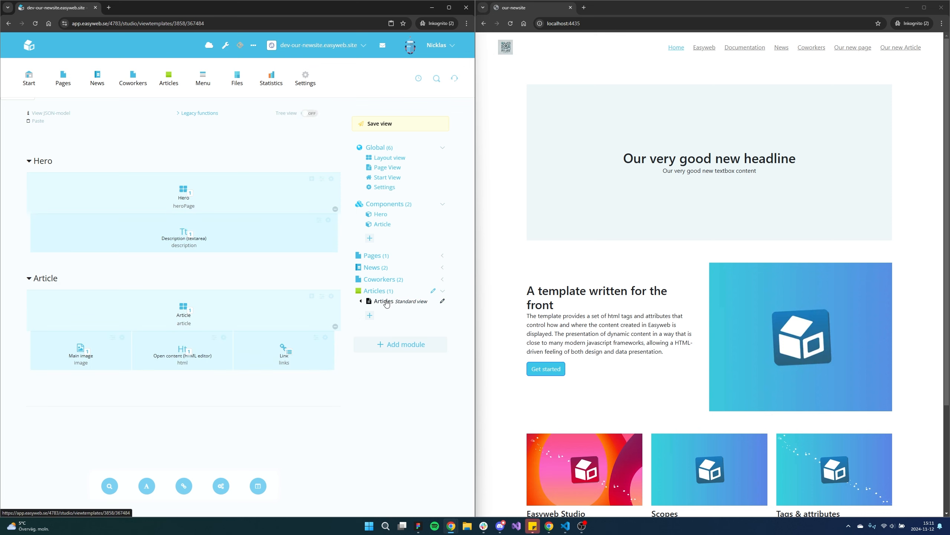
pyautogui.click(105, 488)
pyautogui.click(92, 469)
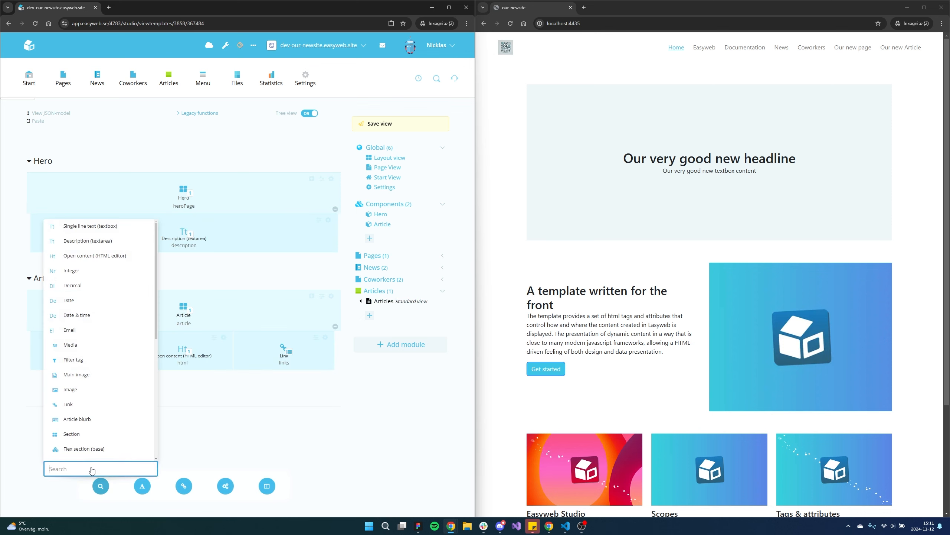
pyautogui.write('mirror')
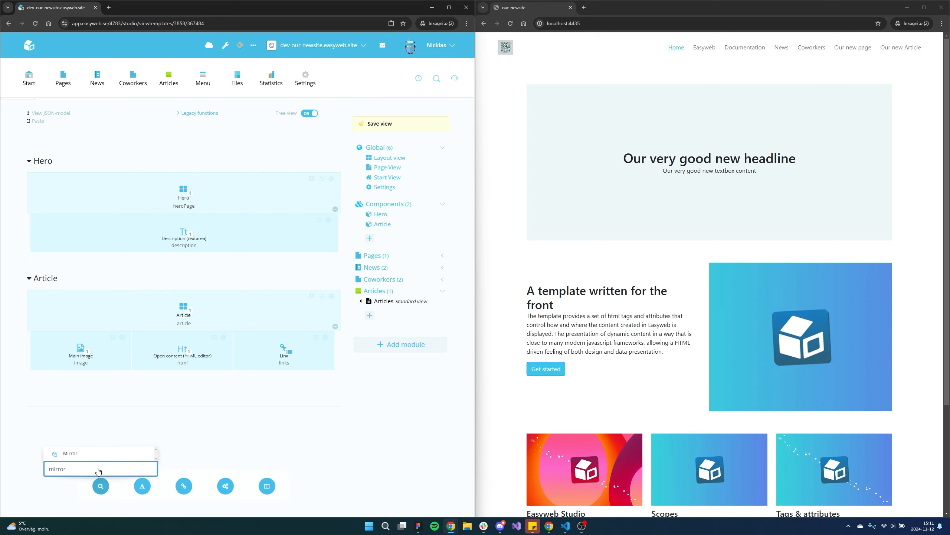
pyautogui.click(95, 454)
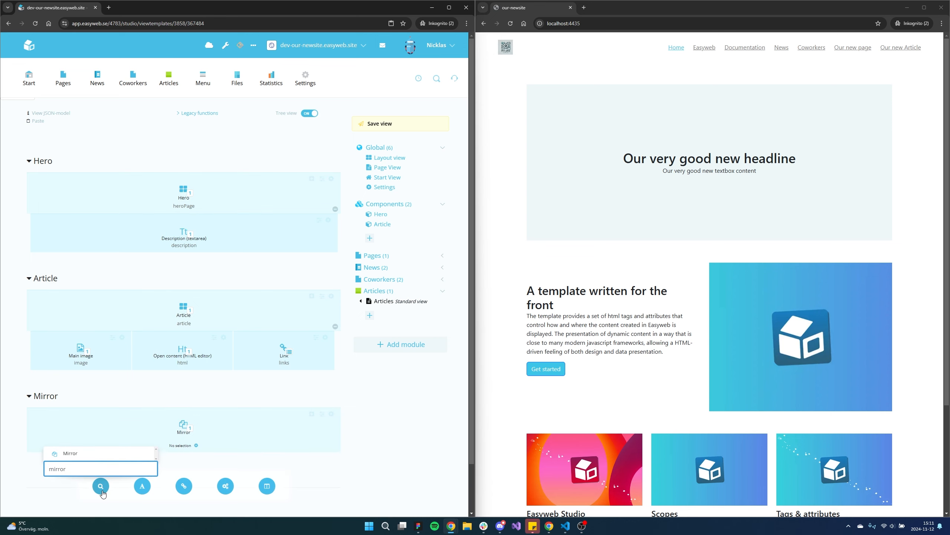
pyautogui.click(93, 454)
pyautogui.scroll(-3, 212, 197)
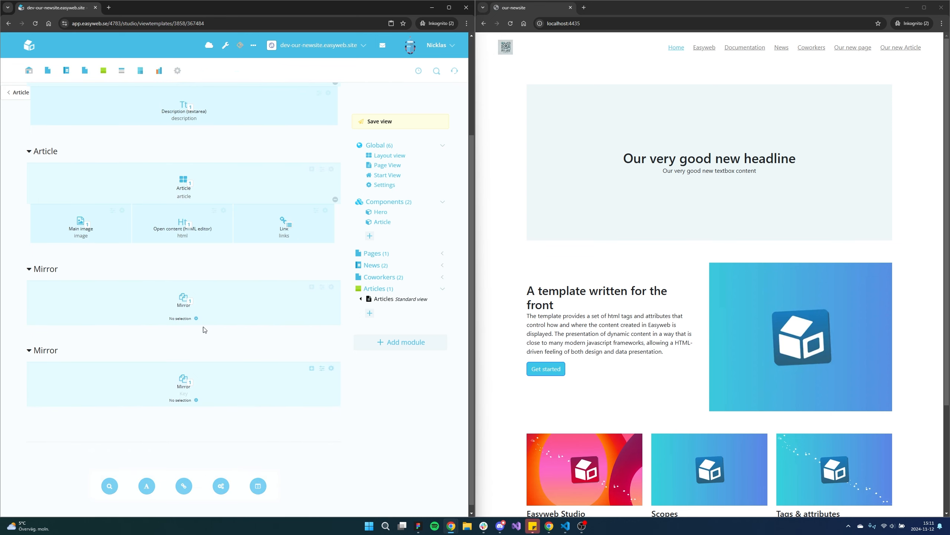
# Name the first mirror "Hero" and point it to the Hero component.
pyautogui.doubleClick(146, 307)
pyautogui.write('Hero')
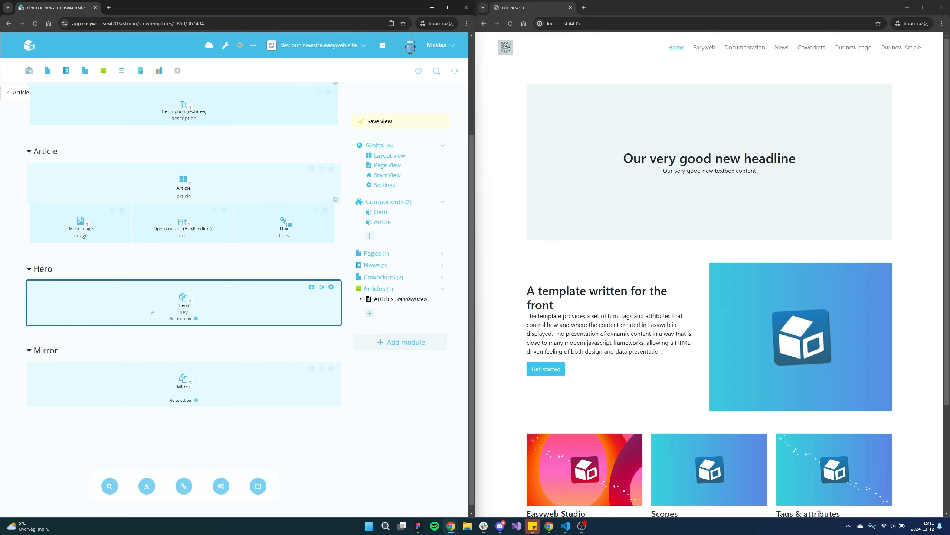
pyautogui.click(196, 321)
pyautogui.click(223, 343)
# Name the second mirror "Article", point it to the Article component, and save the Articles view.
pyautogui.doubleClick(142, 389)
pyautogui.write('Article')
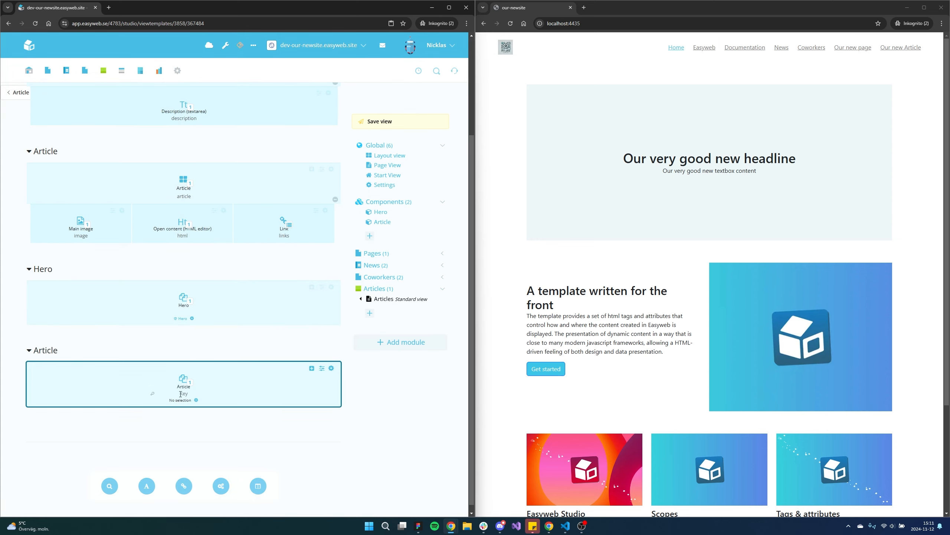
pyautogui.click(196, 400)
pyautogui.click(209, 431)
pyautogui.click(380, 121)
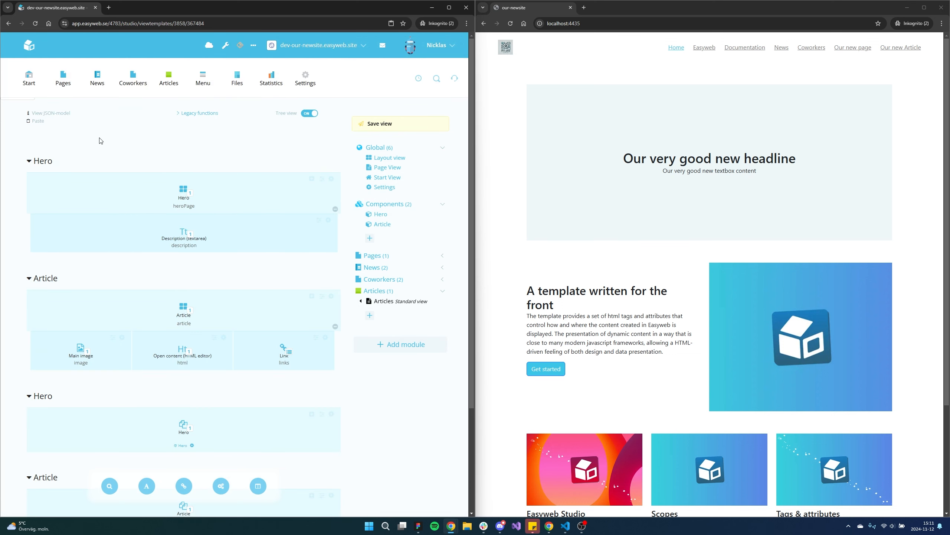
# In "Our new Article", copy the text "Welcome to our new article" from the original Hero into the new Hero section, then collapse that section.
pyautogui.click(171, 79)
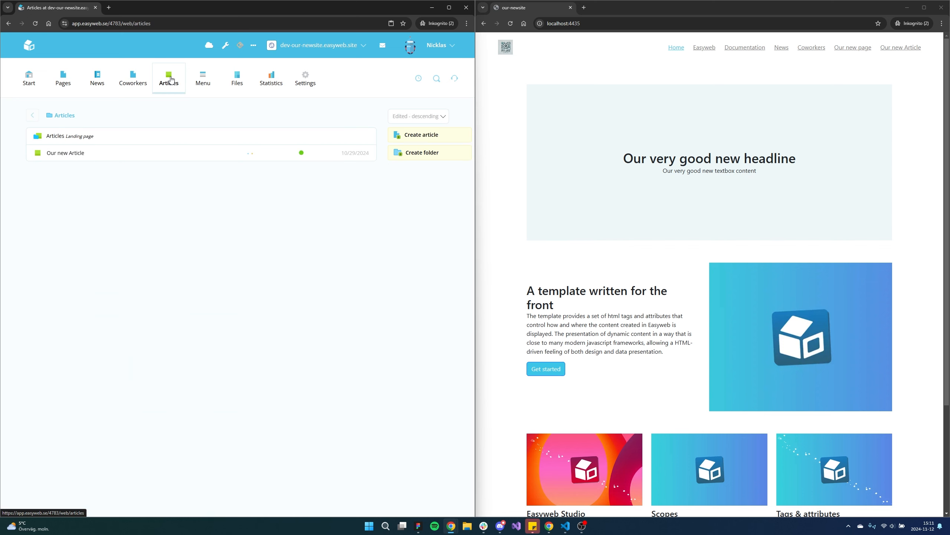
pyautogui.click(74, 154)
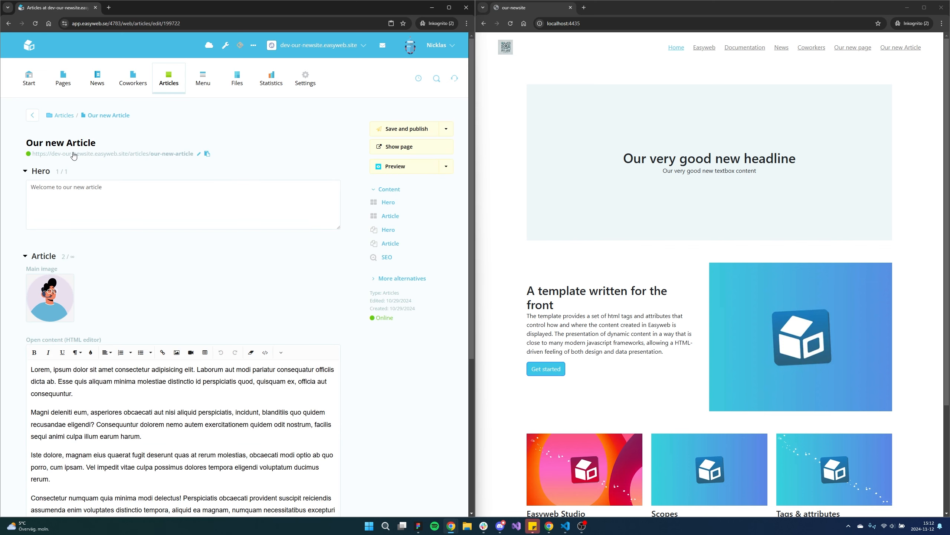
pyautogui.click(117, 191)
pyautogui.hotkey('ctrl', 'a')
pyautogui.hotkey('ctrl', 'c')
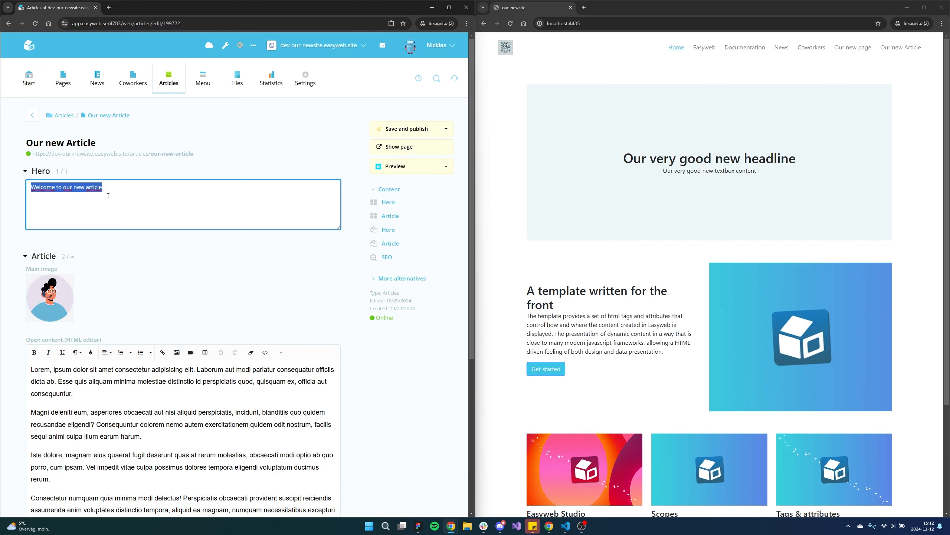
pyautogui.scroll(-6, 114, 197)
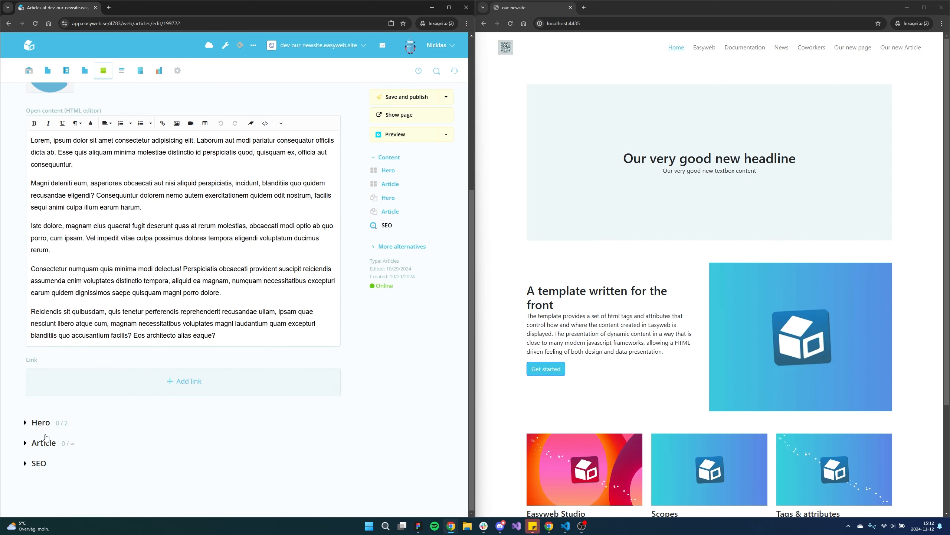
pyautogui.click(41, 422)
pyautogui.click(99, 440)
pyautogui.hotkey('ctrl', 'v')
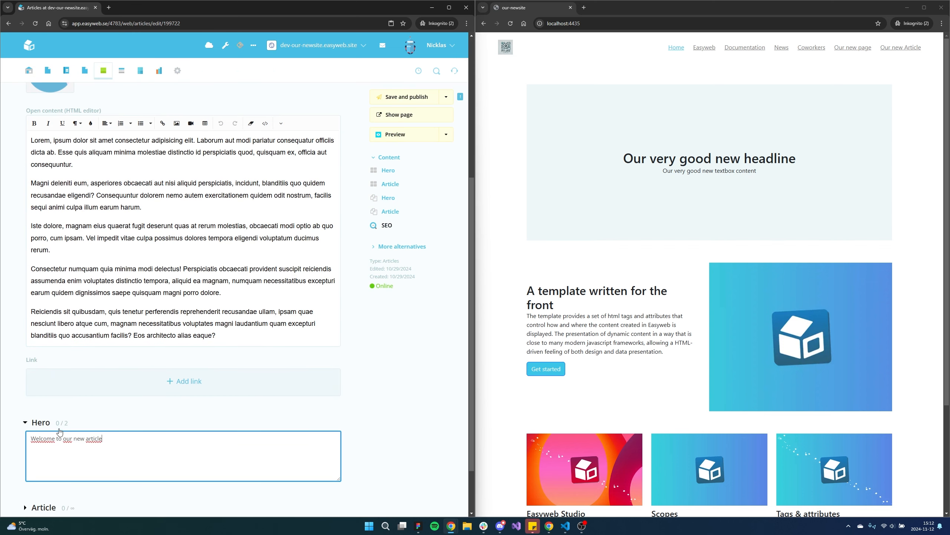
pyautogui.click(45, 426)
# Copy all body text from the original Article section into the HTML editor of the new Article section.
pyautogui.click(244, 318)
pyautogui.hotkey('ctrl', 'a')
pyautogui.hotkey('ctrl', 'c')
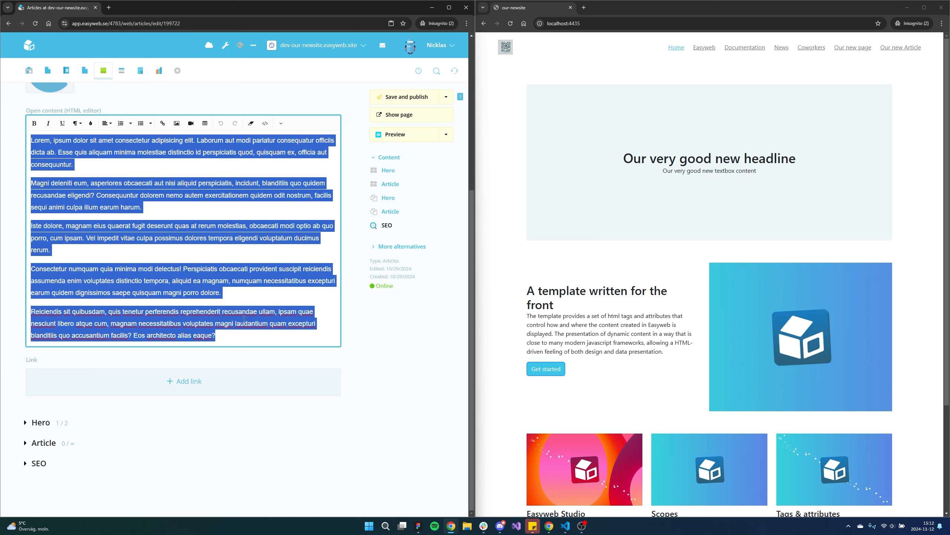
pyautogui.click(81, 442)
pyautogui.scroll(-4, 219, 379)
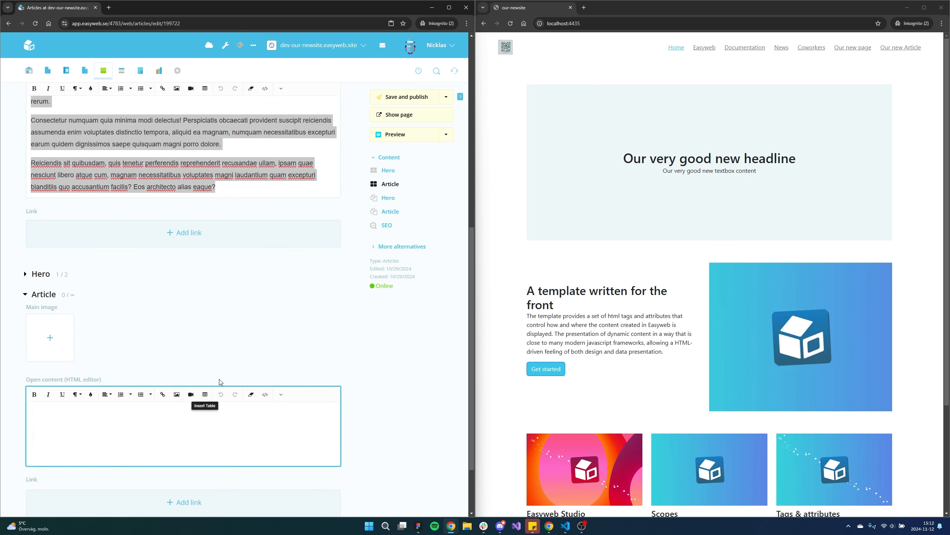
pyautogui.click(184, 428)
pyautogui.hotkey('ctrl', 'v')
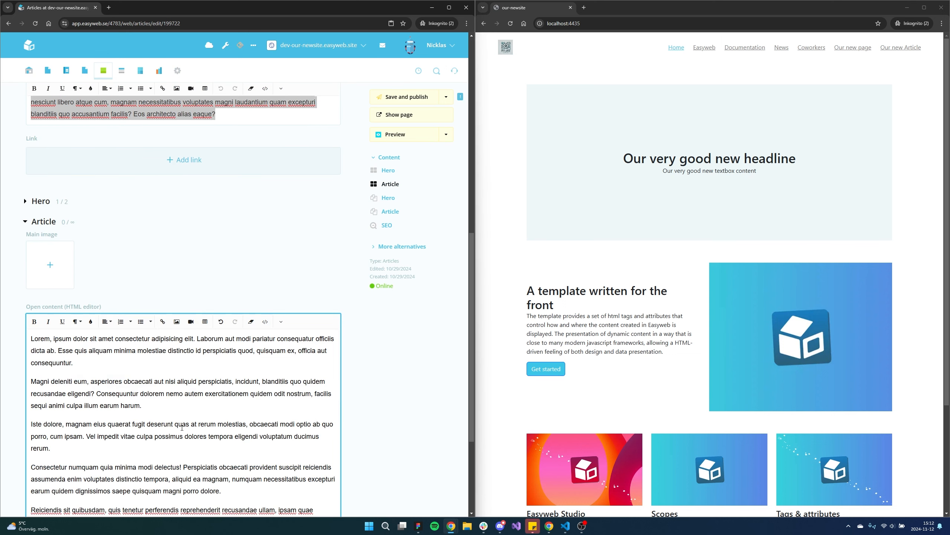
# Set the image "user" as the main image of the new Article section, and save and publish the article.
pyautogui.scroll(5, 114, 281)
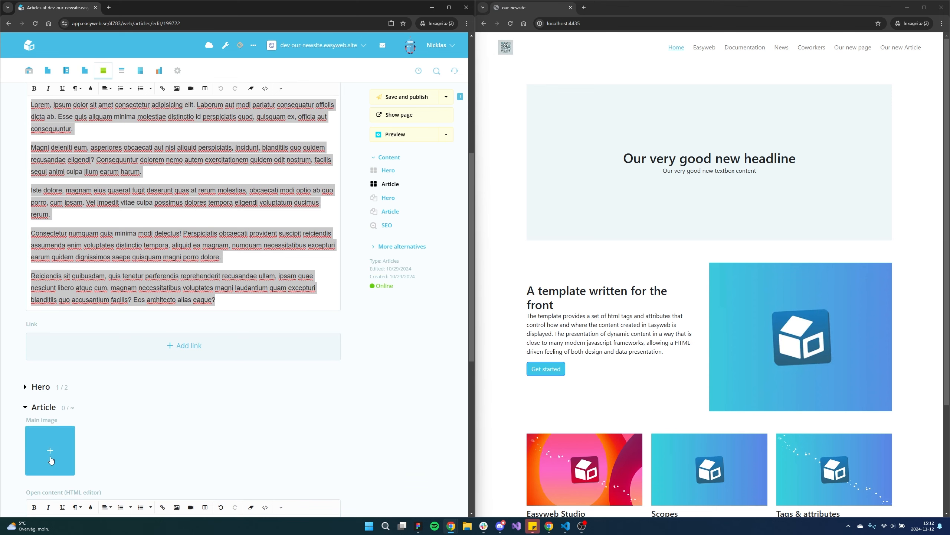
pyautogui.click(50, 450)
pyautogui.click(171, 124)
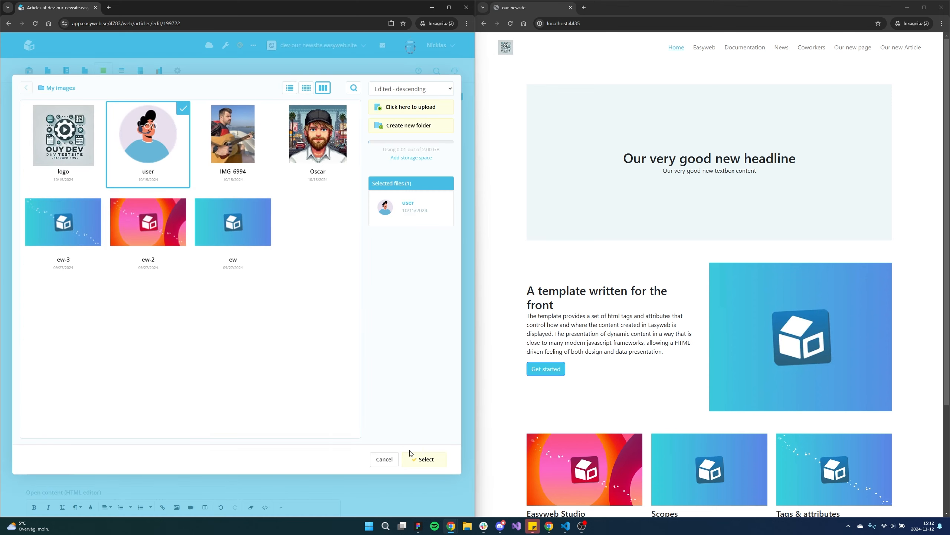
pyautogui.click(420, 459)
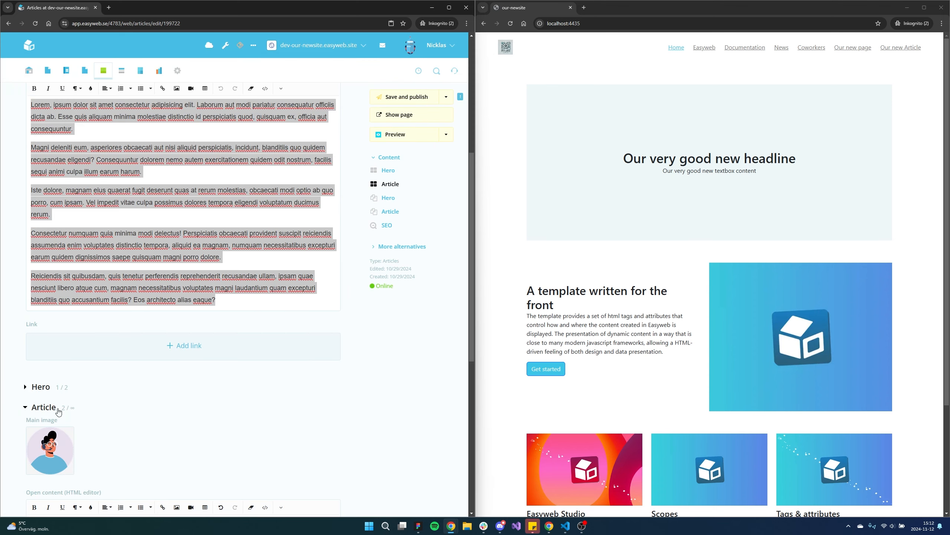
pyautogui.scroll(-10, 53, 411)
pyautogui.scroll(15, 52, 410)
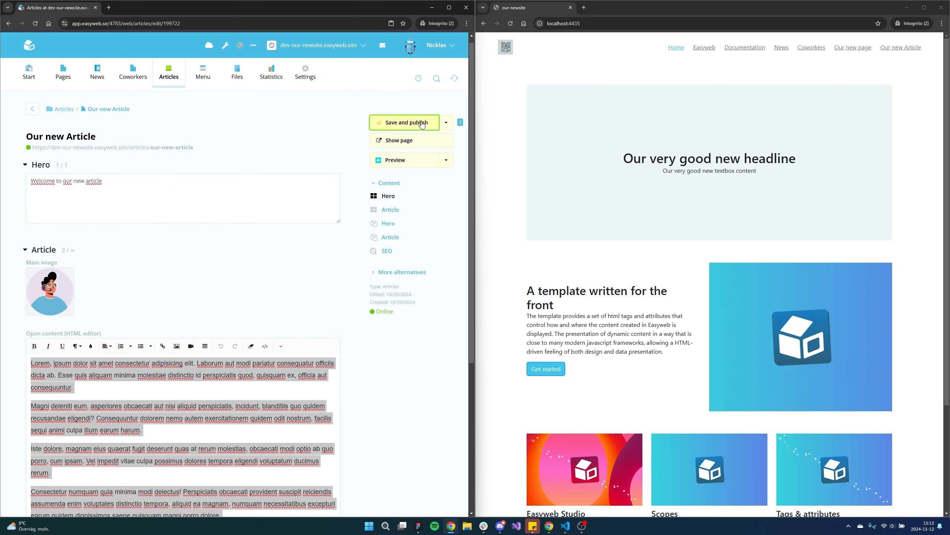
pyautogui.click(412, 127)
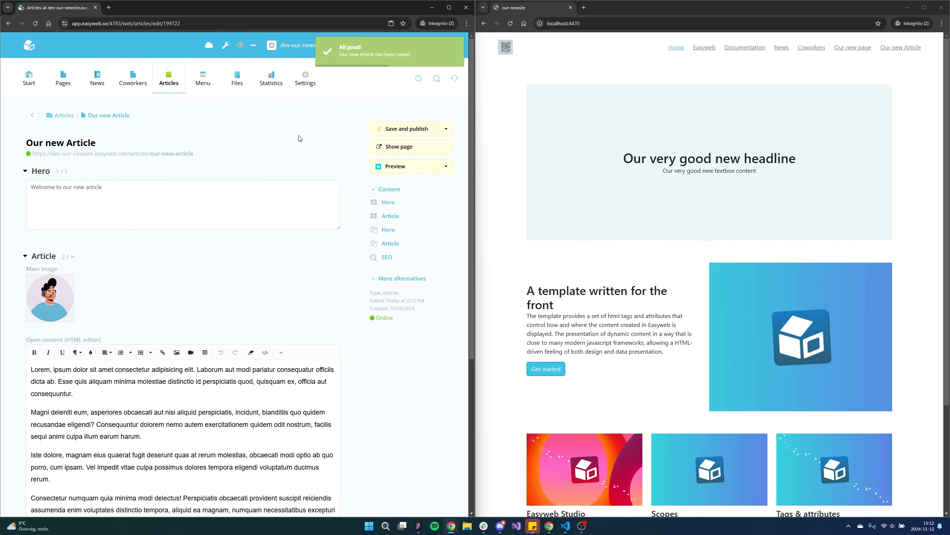
# Remove the original Hero and Article sections from the Articles standard view, keeping the two mirrors, and save the view.
pyautogui.click(226, 56)
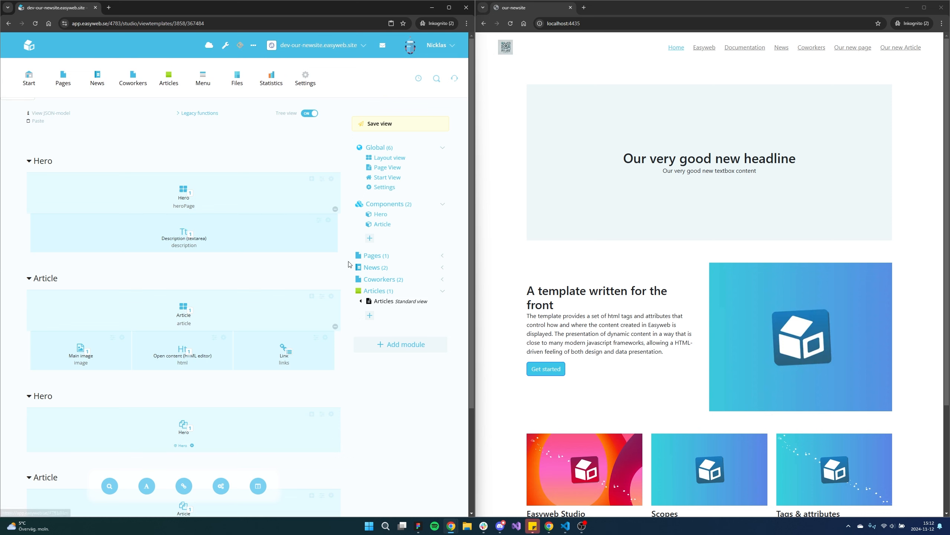
pyautogui.click(331, 179)
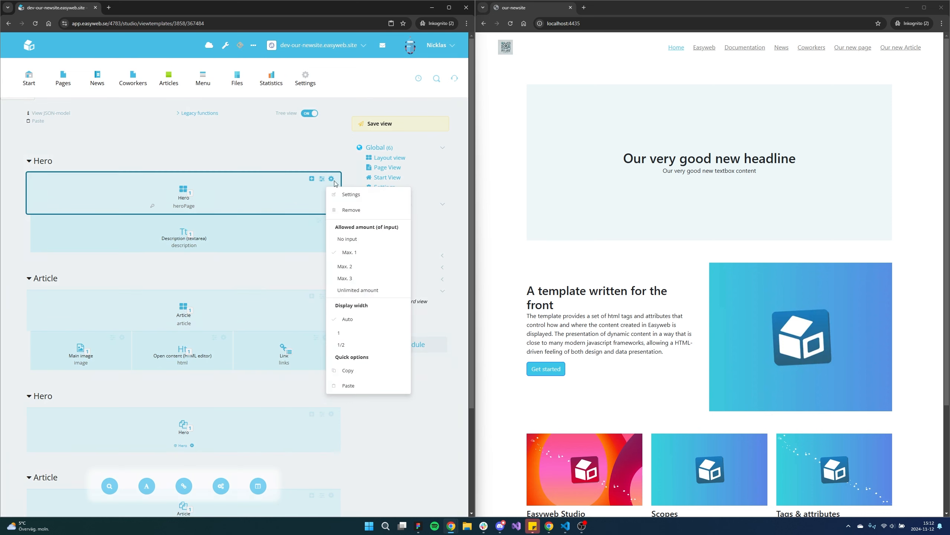
pyautogui.click(346, 209)
pyautogui.click(331, 179)
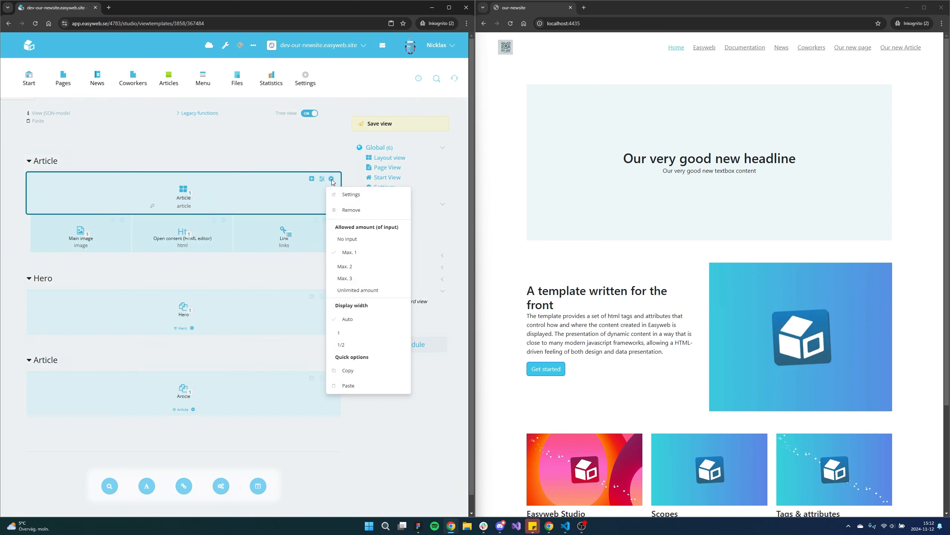
pyautogui.click(346, 208)
pyautogui.click(384, 124)
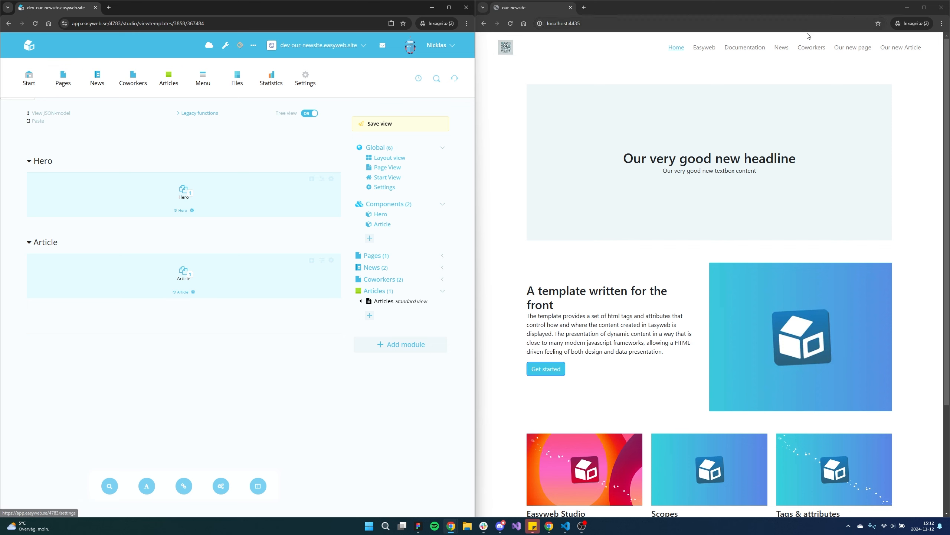
# Examine "Our new page" and "Our new Article" on the local site to check their hero, image, body text and links.
pyautogui.click(851, 66)
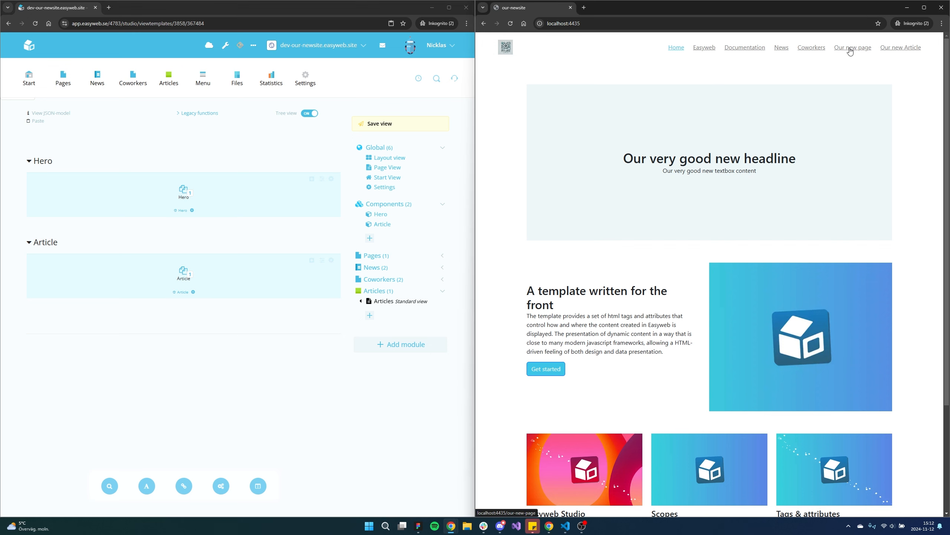
pyautogui.click(851, 49)
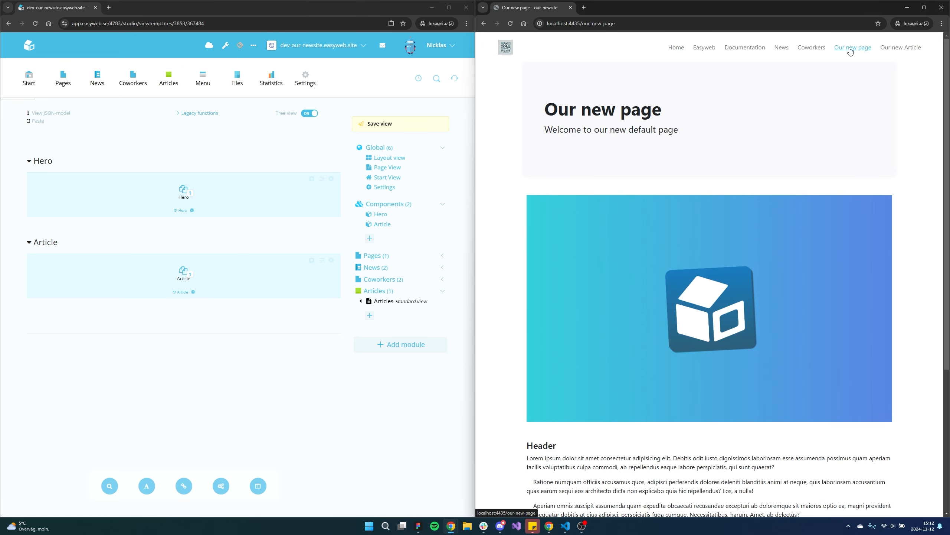
pyautogui.scroll(-5, 674, 315)
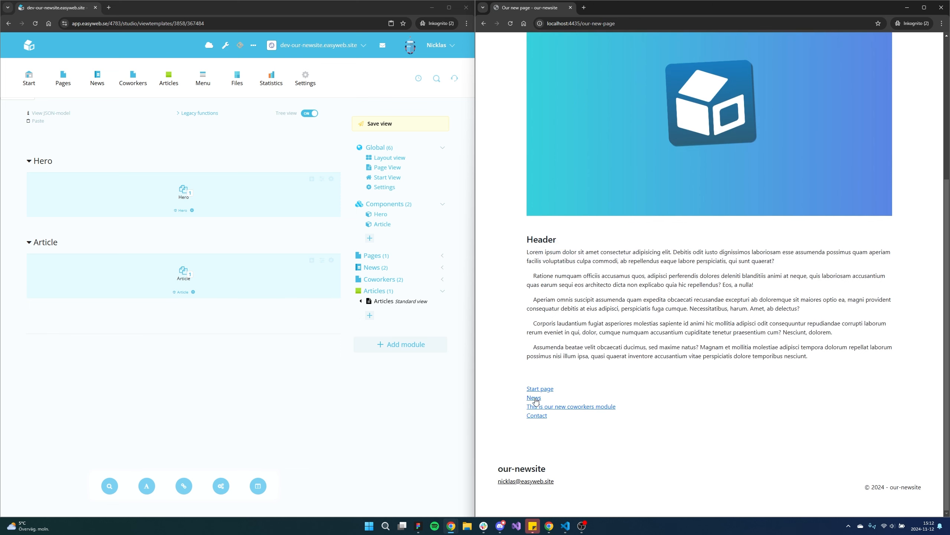
pyautogui.scroll(5, 572, 374)
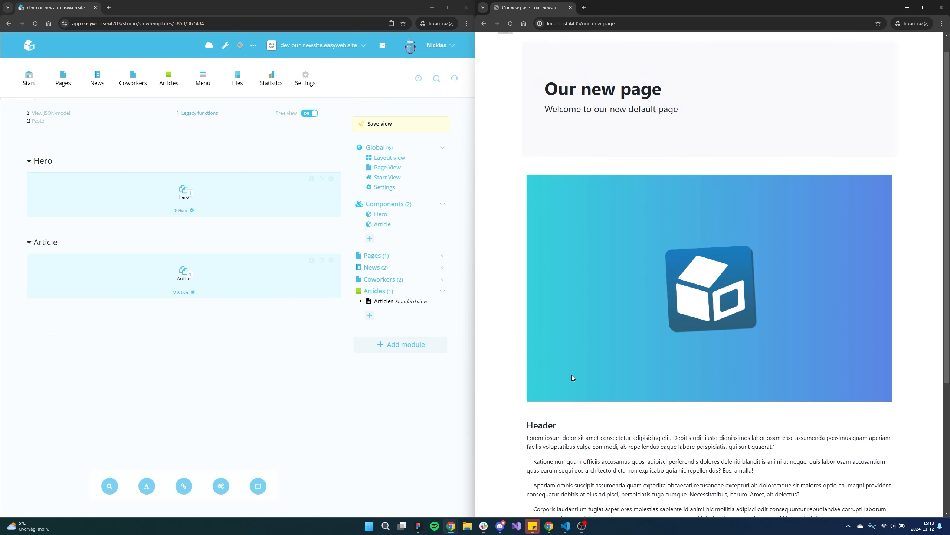
pyautogui.scroll(1, 572, 375)
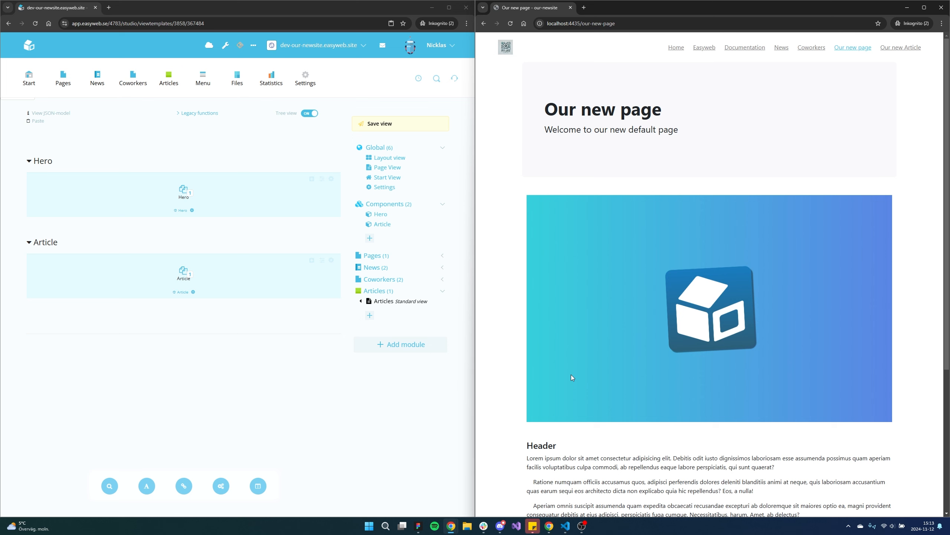
pyautogui.click(911, 48)
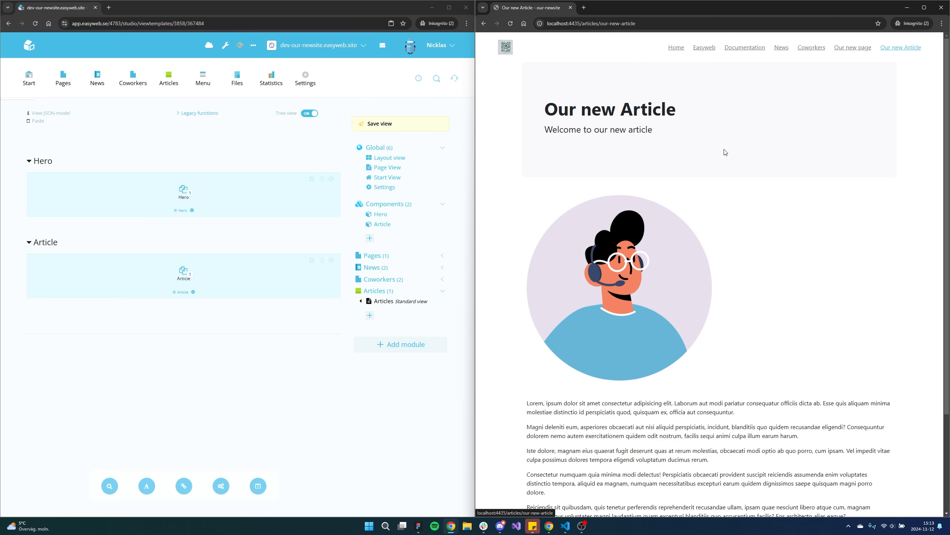
pyautogui.scroll(-3, 723, 165)
pyautogui.scroll(3, 724, 167)
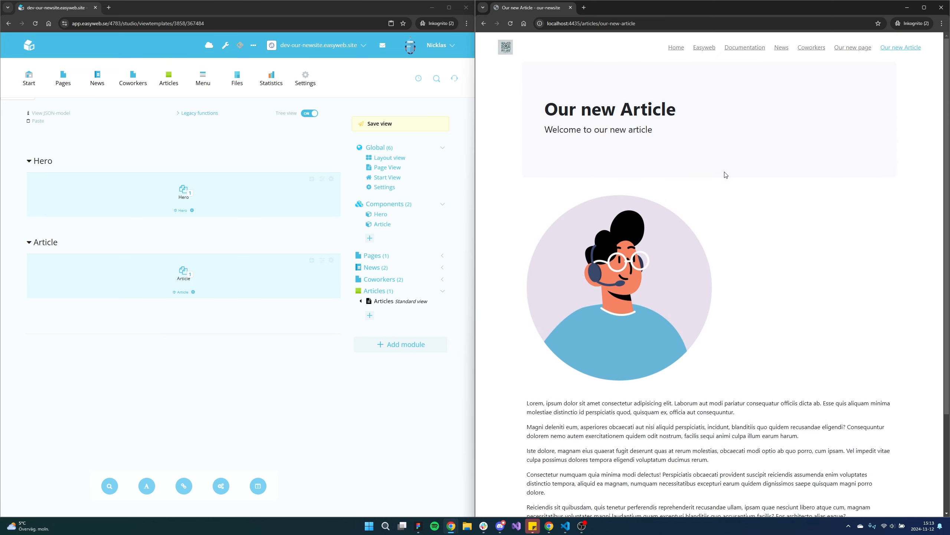